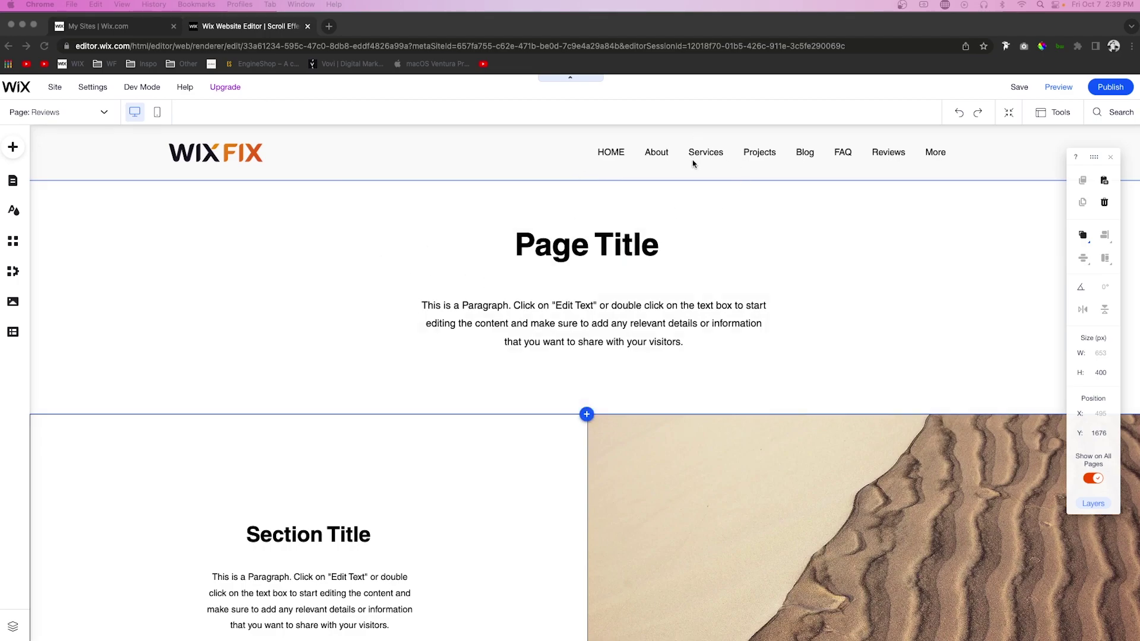
Preview the live site, return to editing, and open the header menu's page list.
left_click(662, 156)
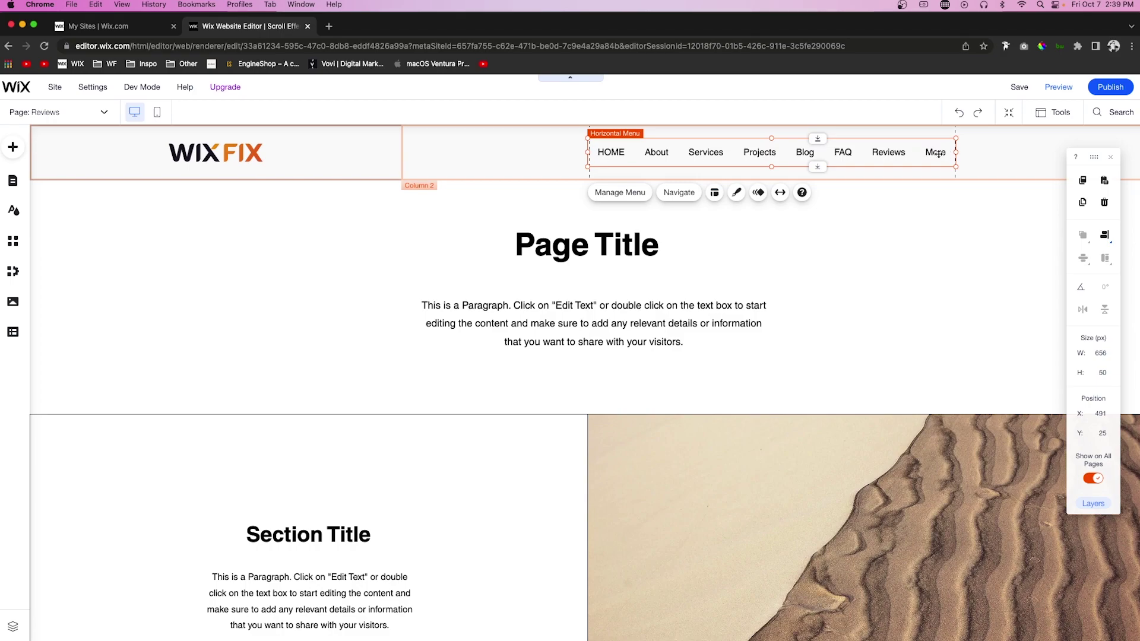
left_click(1058, 88)
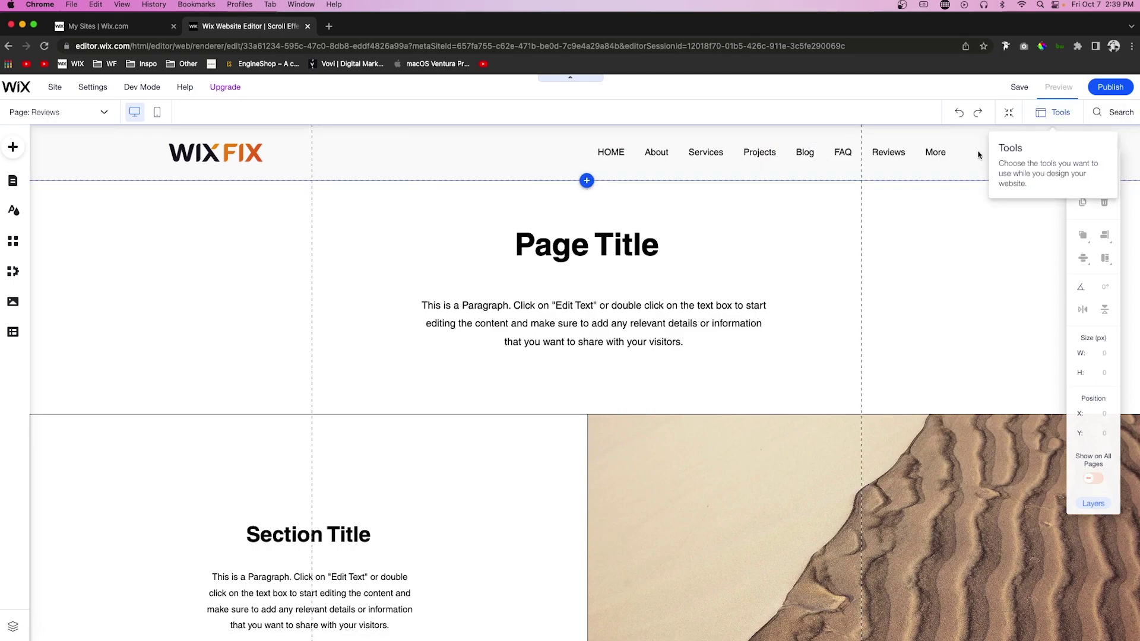
mouse_move(924, 157)
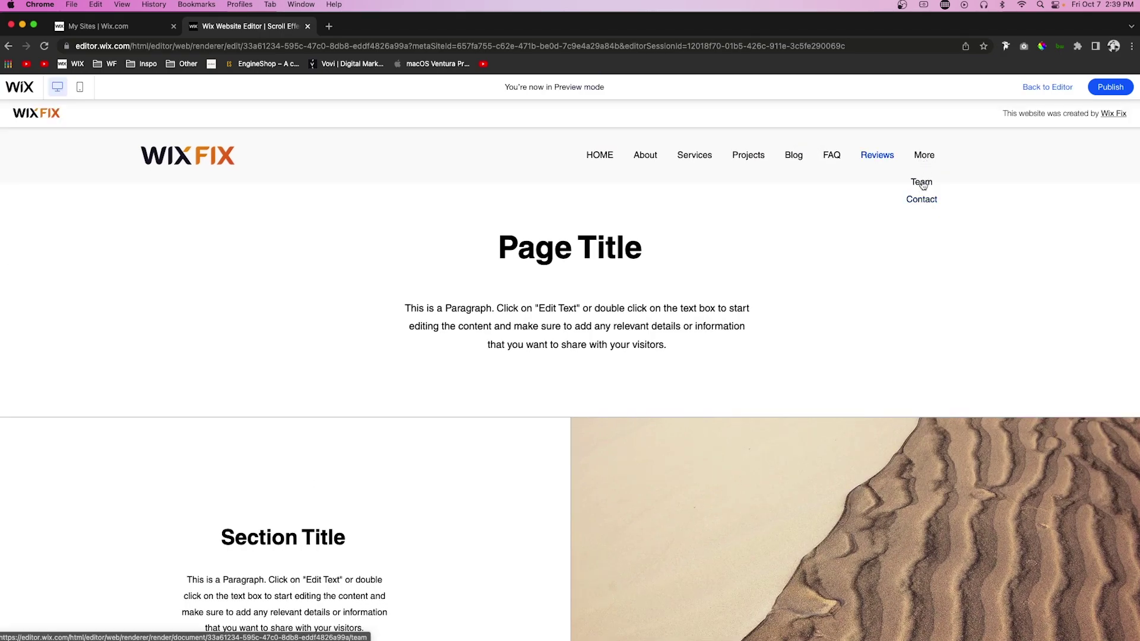
left_click(1037, 89)
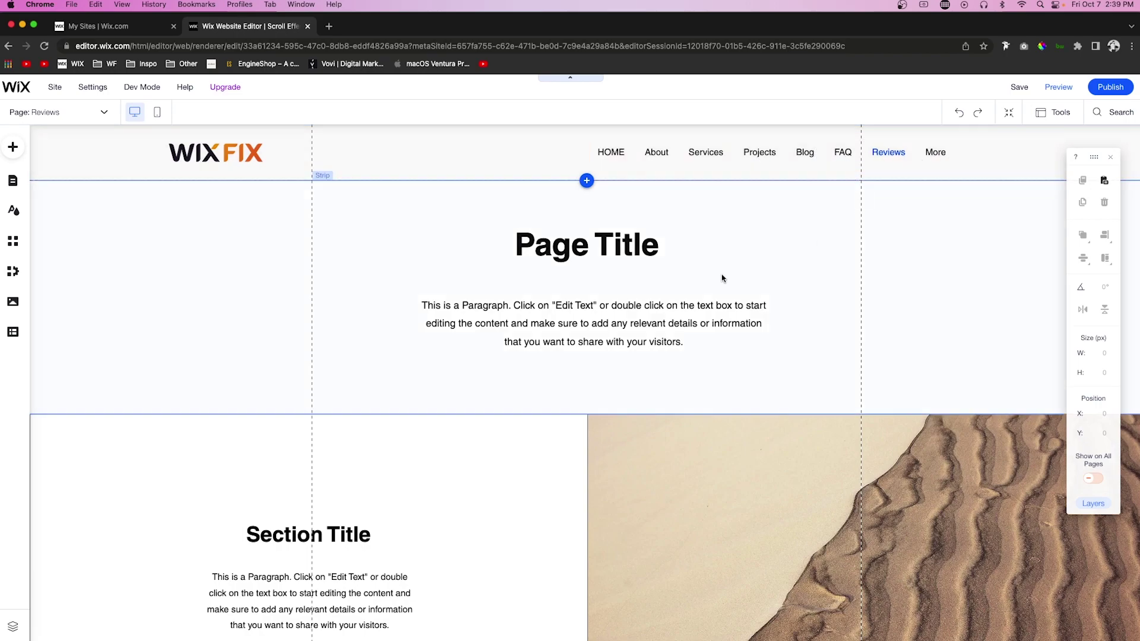
left_click(937, 155)
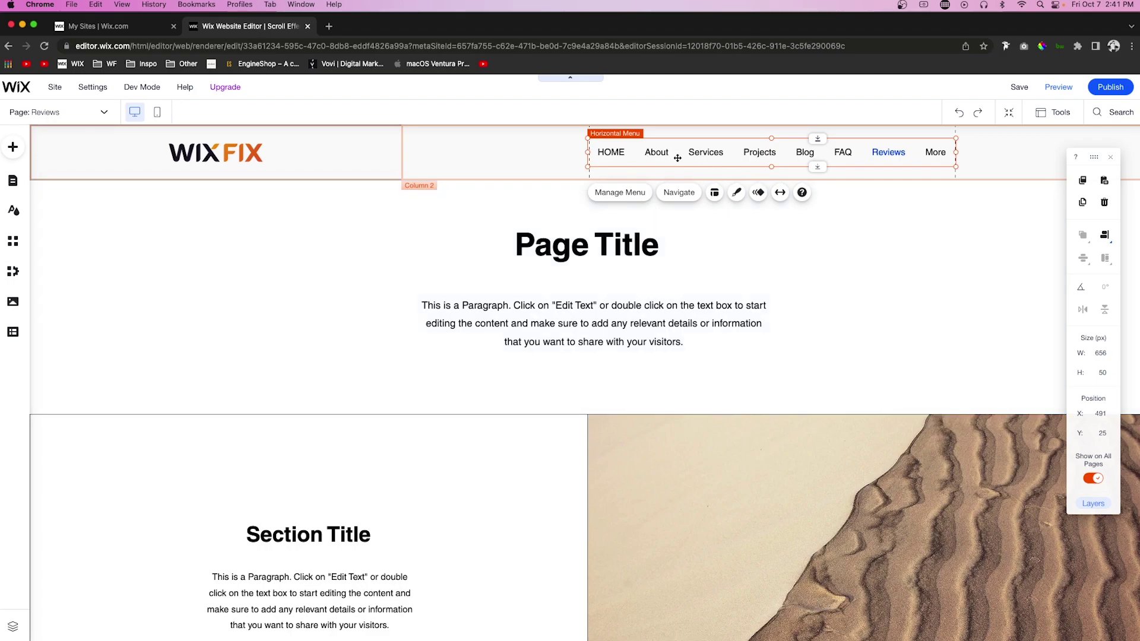
left_click(629, 193)
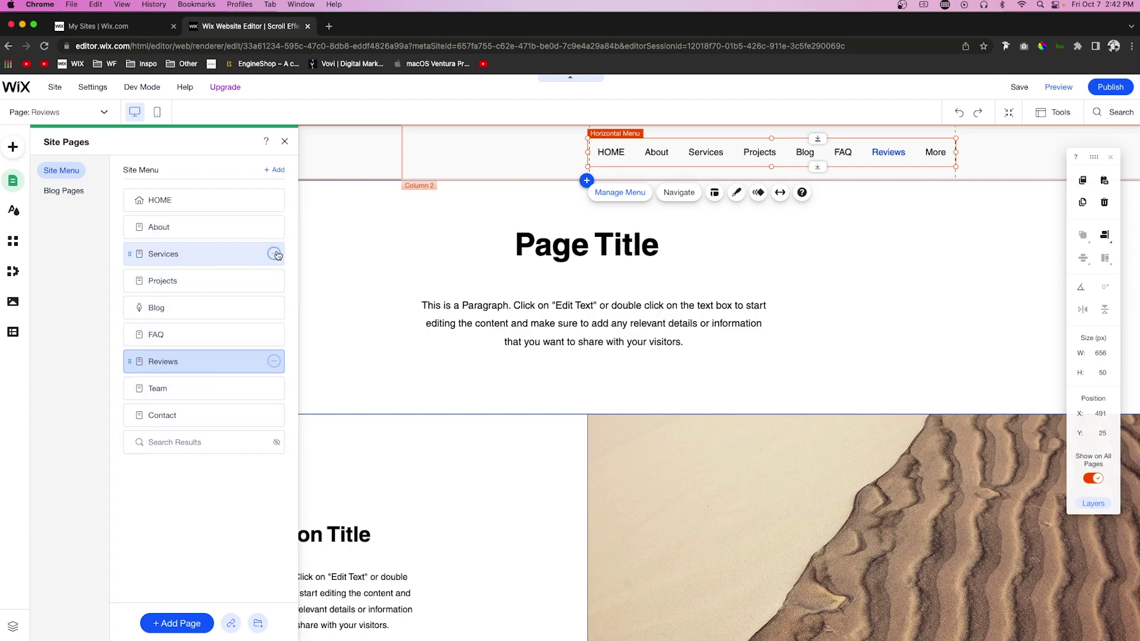
Hide the HOME page from the header menu and close the pages panel.
left_click(273, 201)
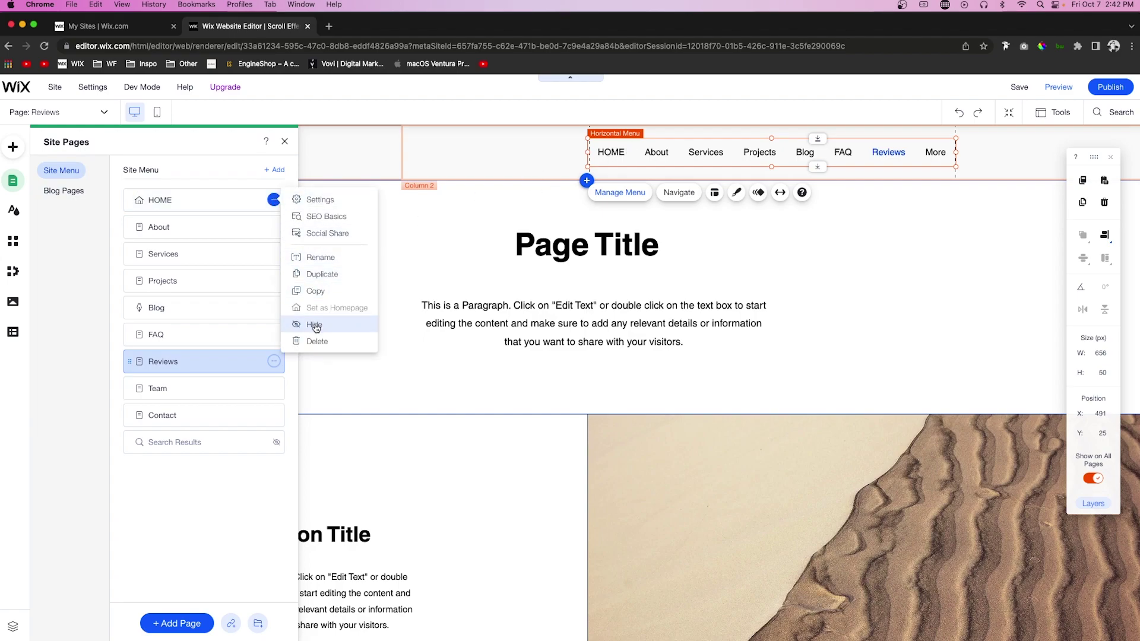
left_click(315, 326)
left_click(217, 157)
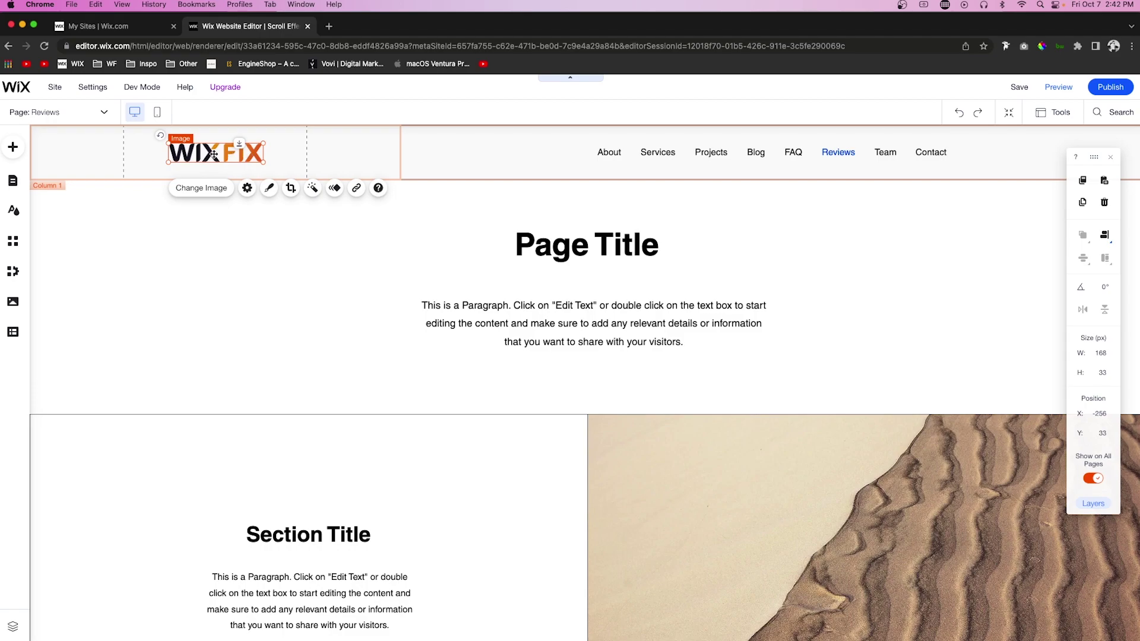
Link the header's WIX FIX logo to the HOME page, then reopen the pages list.
left_click(357, 190)
left_click(579, 305)
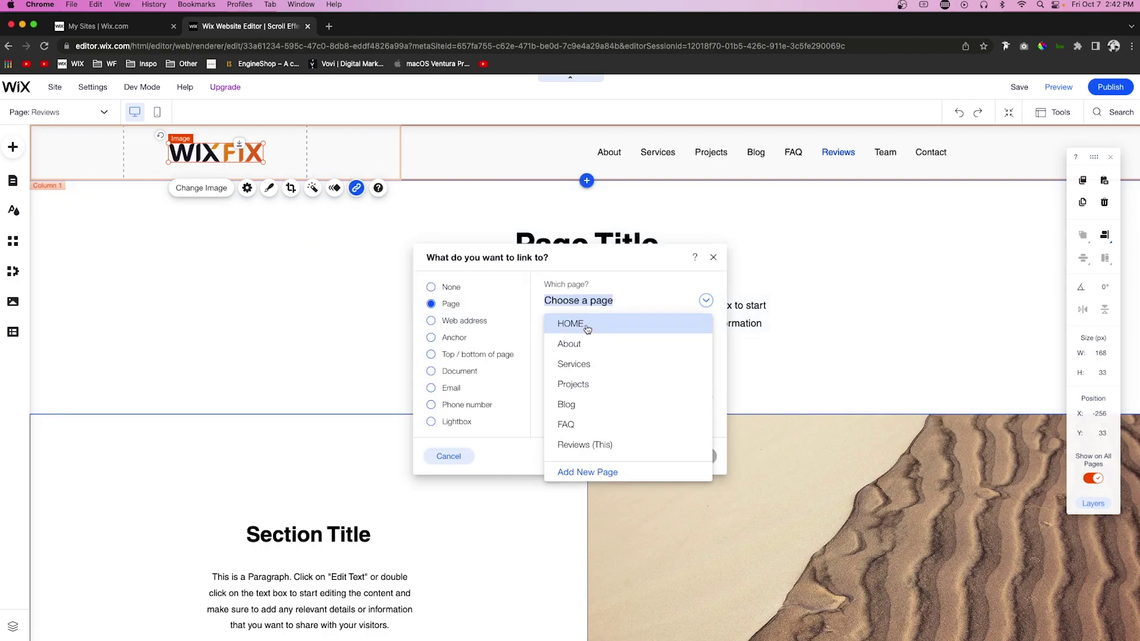
left_click(588, 329)
left_click(694, 457)
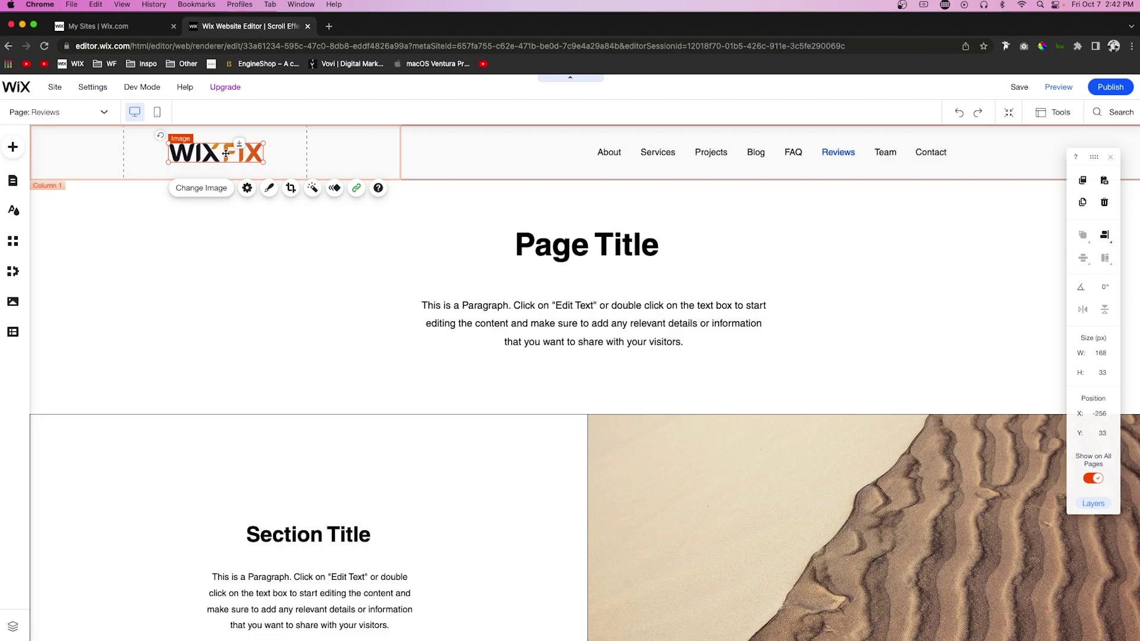
left_click(12, 181)
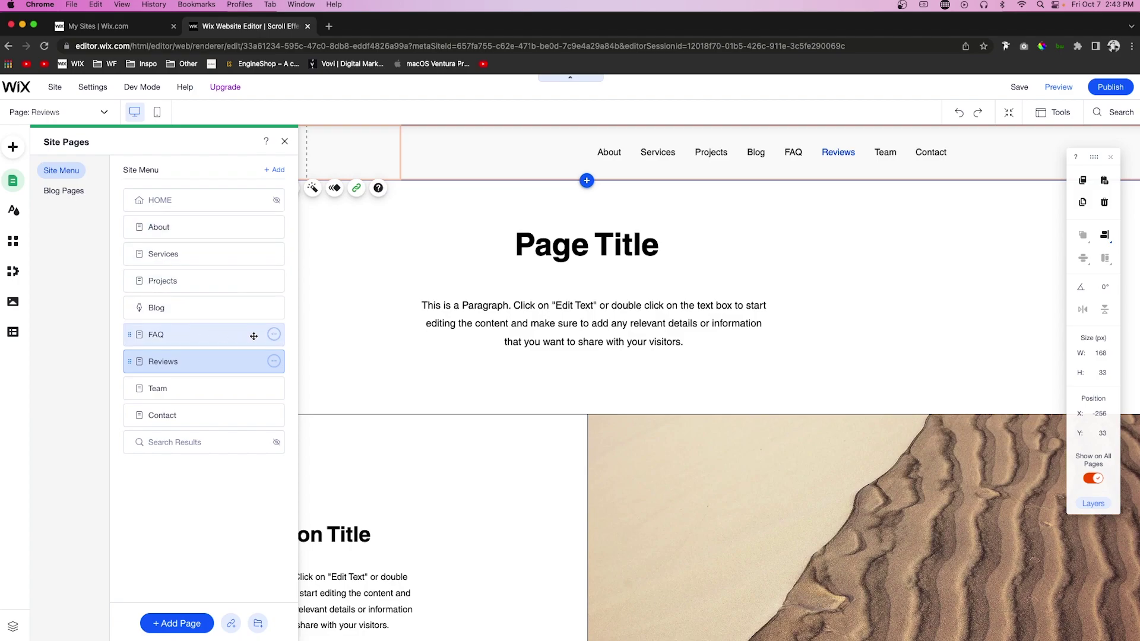
Hide FAQ and Contact from the site menu and narrow the header menu to about 449 px.
left_click(274, 335)
left_click(309, 462)
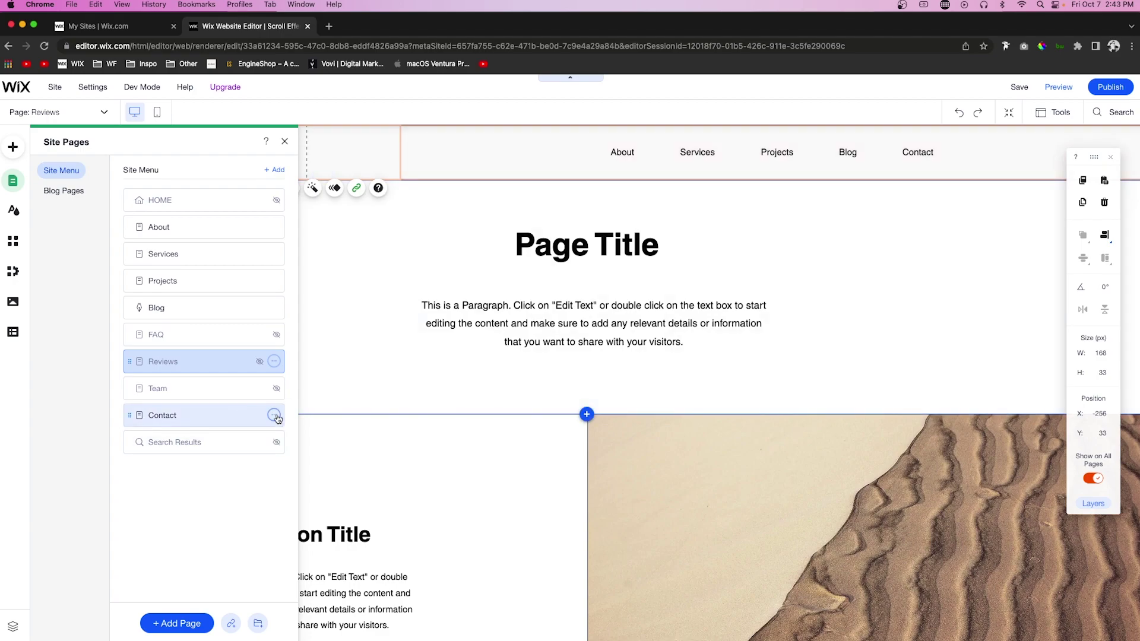
left_click(274, 416)
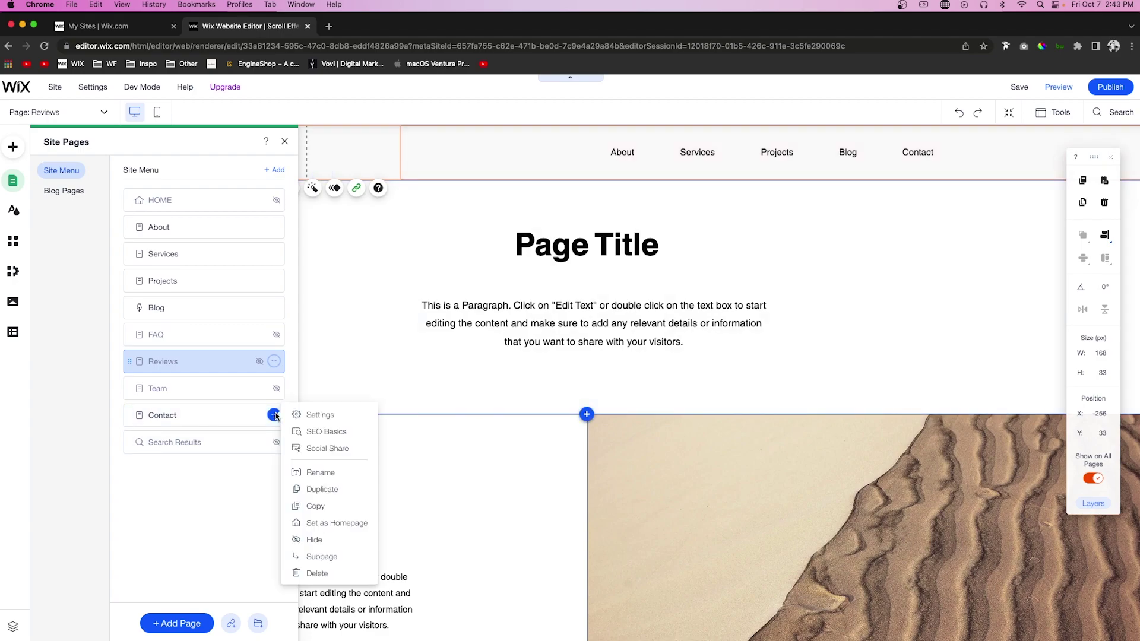
left_click(321, 540)
left_click(924, 150)
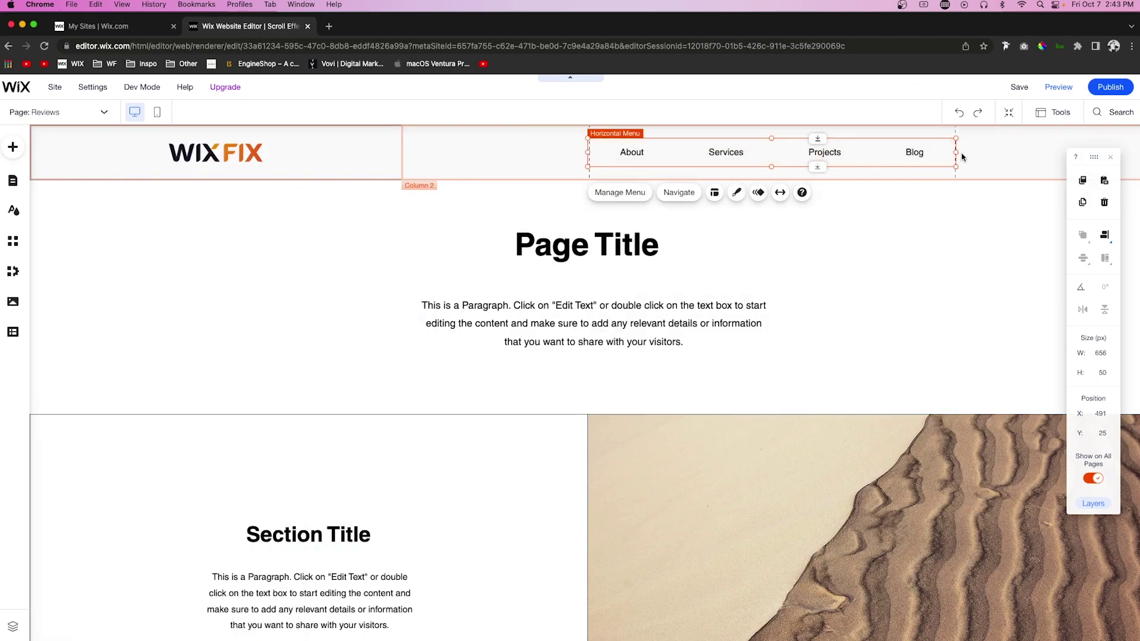
left_click_drag(955, 153, 840, 152)
Place a themed button right of the header menu and label it 'Get in Touch'.
left_click(13, 146)
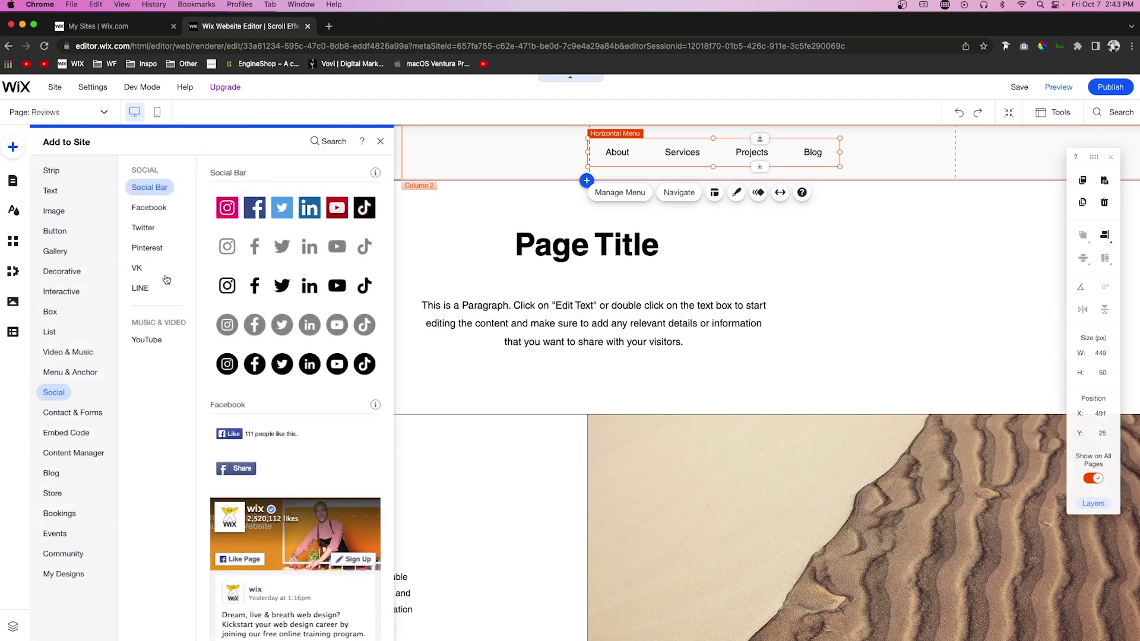
mouse_move(56, 231)
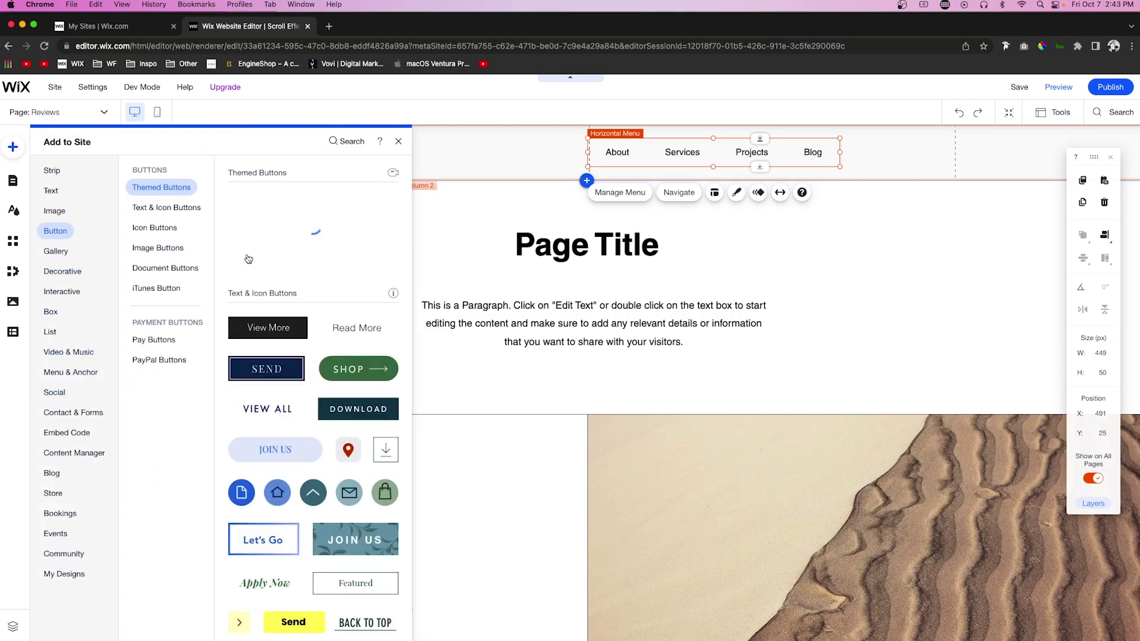
left_click_drag(266, 208, 896, 156)
left_click(897, 189)
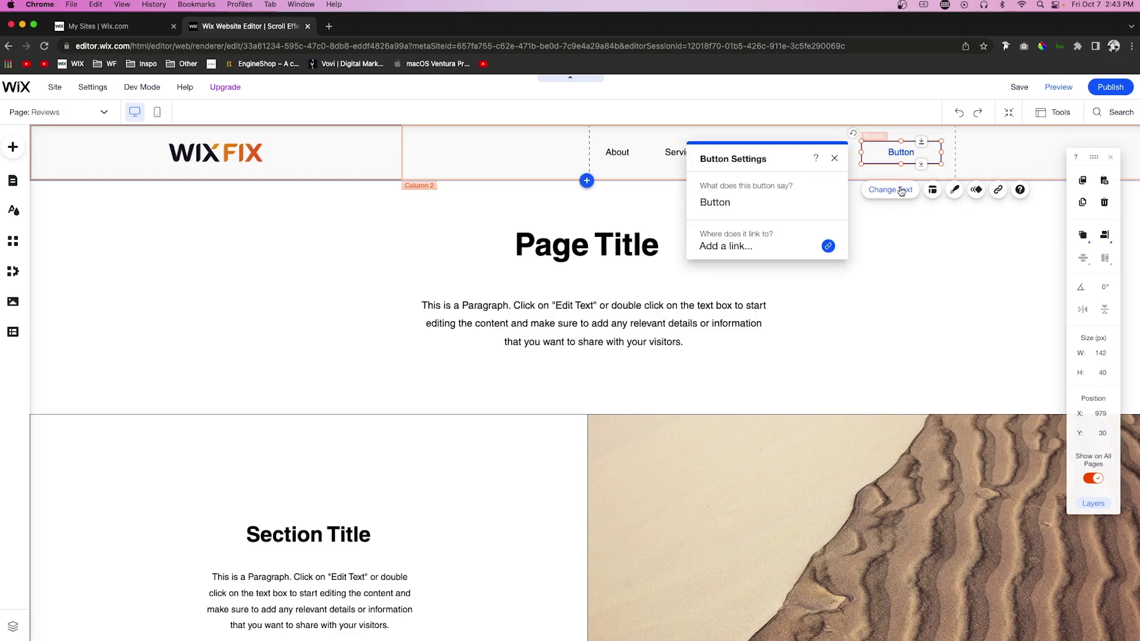
type("Get in Toc")
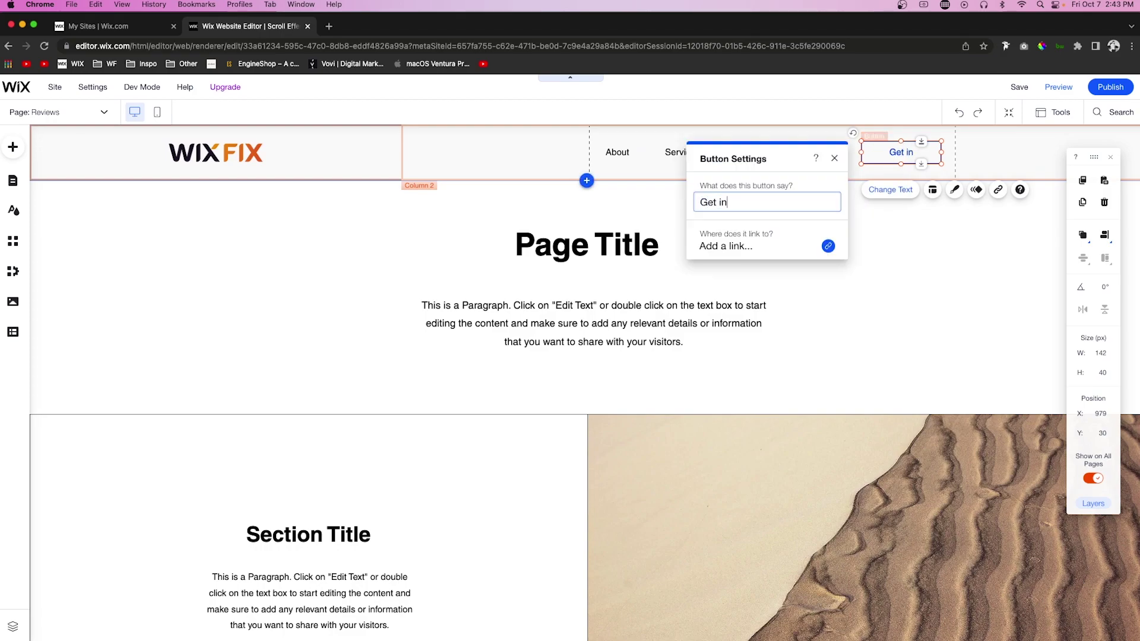
key("BackSpace")
key("BackSpace")
key("BackSpace")
type("uch")
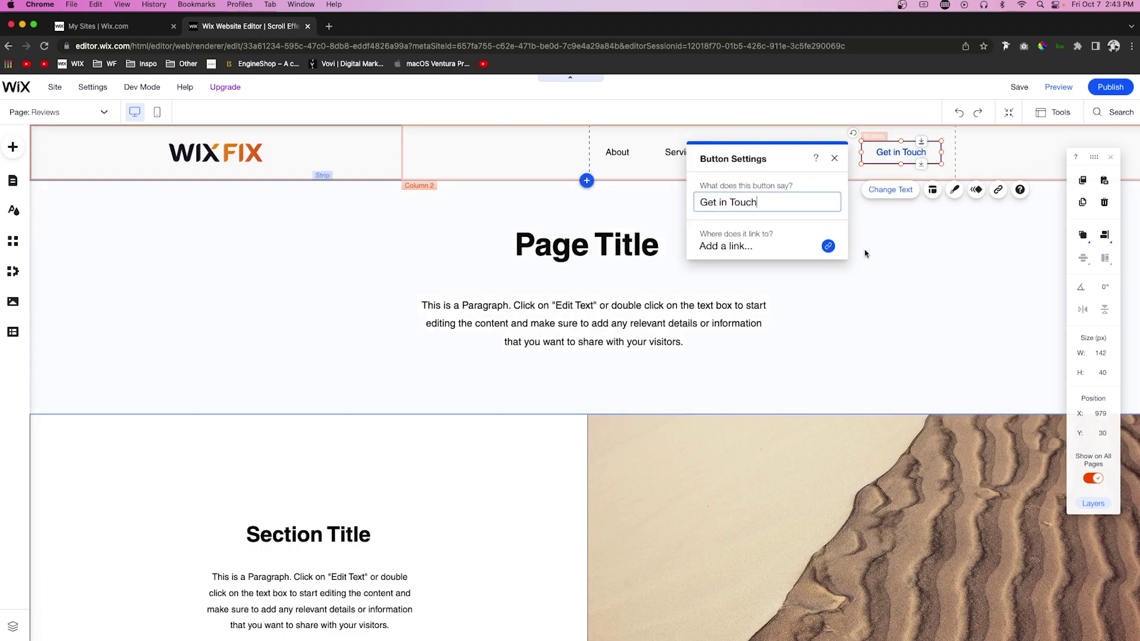
Link the Get in Touch button to the Contact page.
left_click(749, 247)
left_click(579, 303)
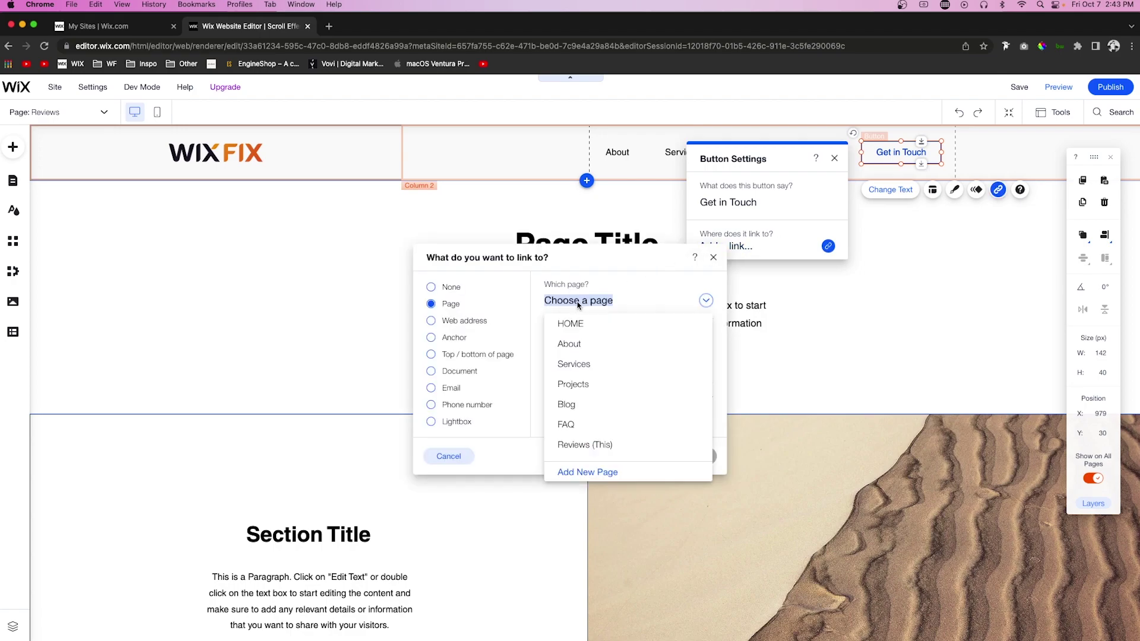
scroll(585, 445, "down", 4)
scroll(586, 445, "up", 1)
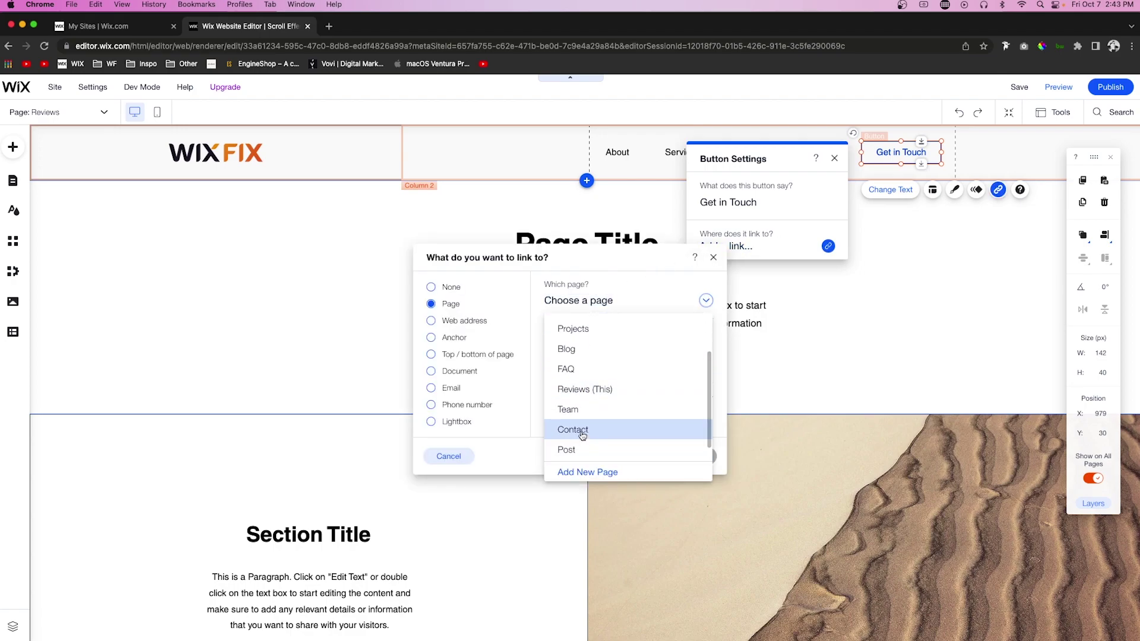
left_click(585, 430)
left_click(692, 456)
left_click(1033, 250)
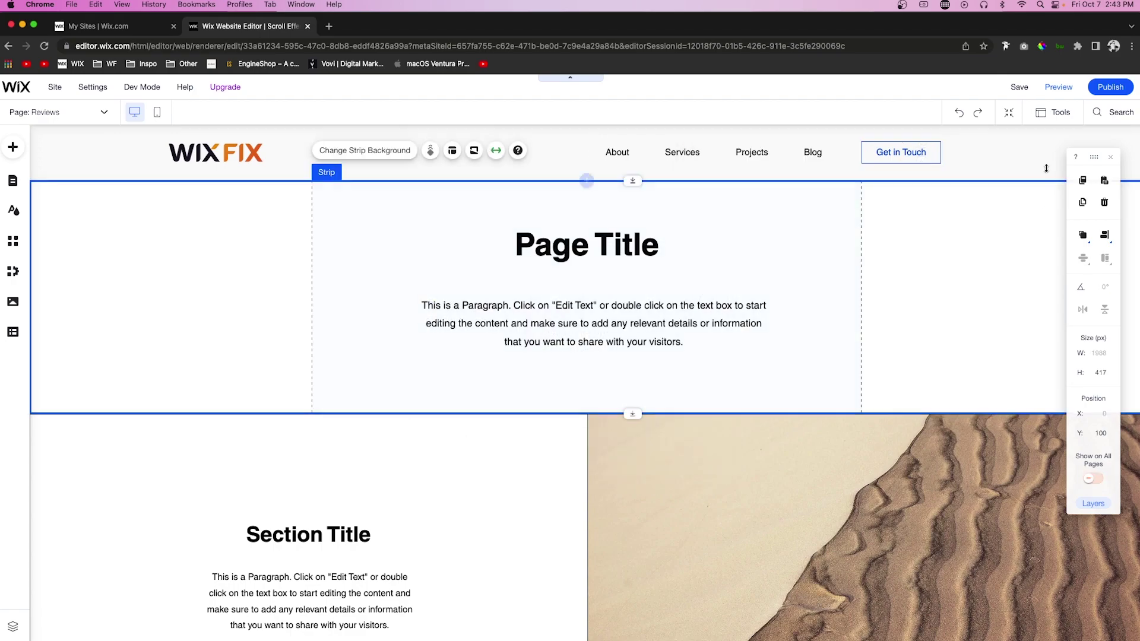
left_click(1058, 88)
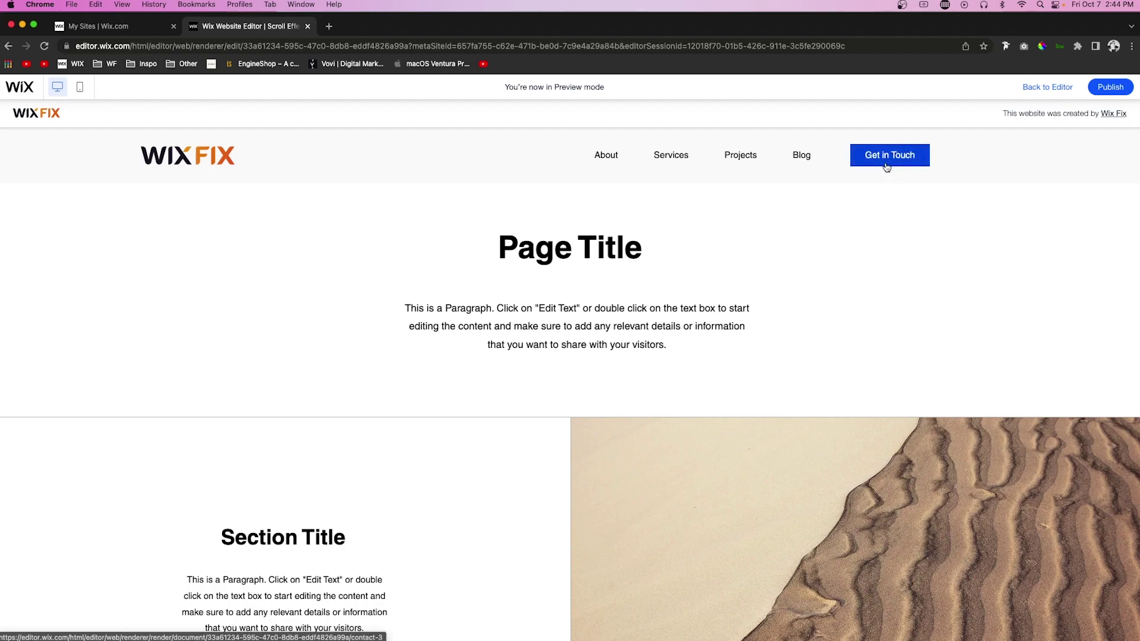
scroll(796, 258, "down", 10)
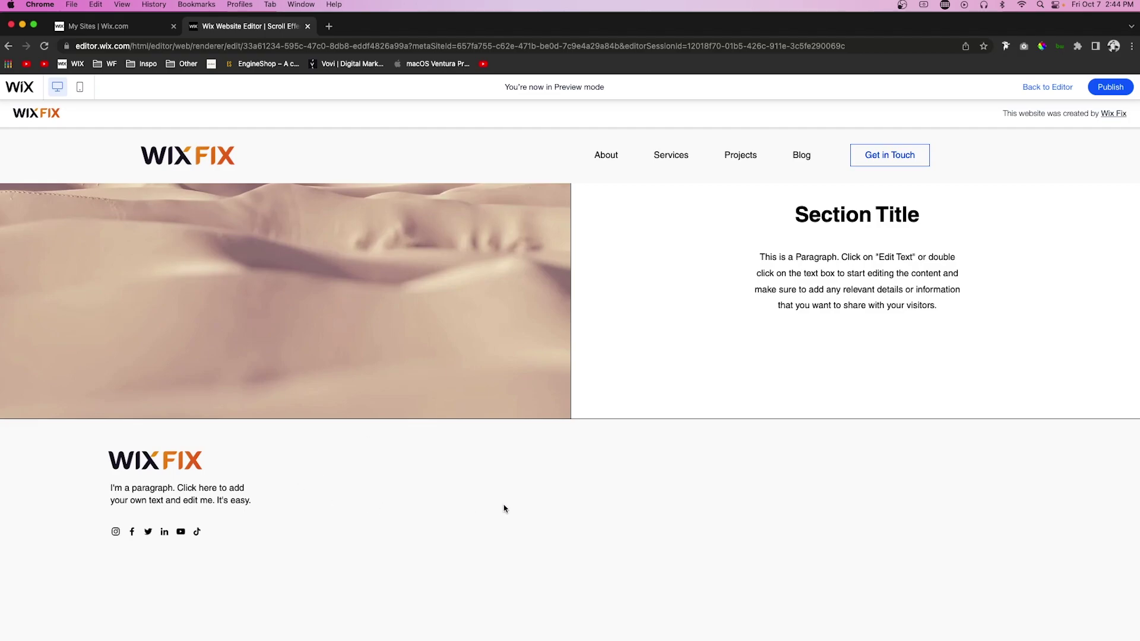
key("super+p")
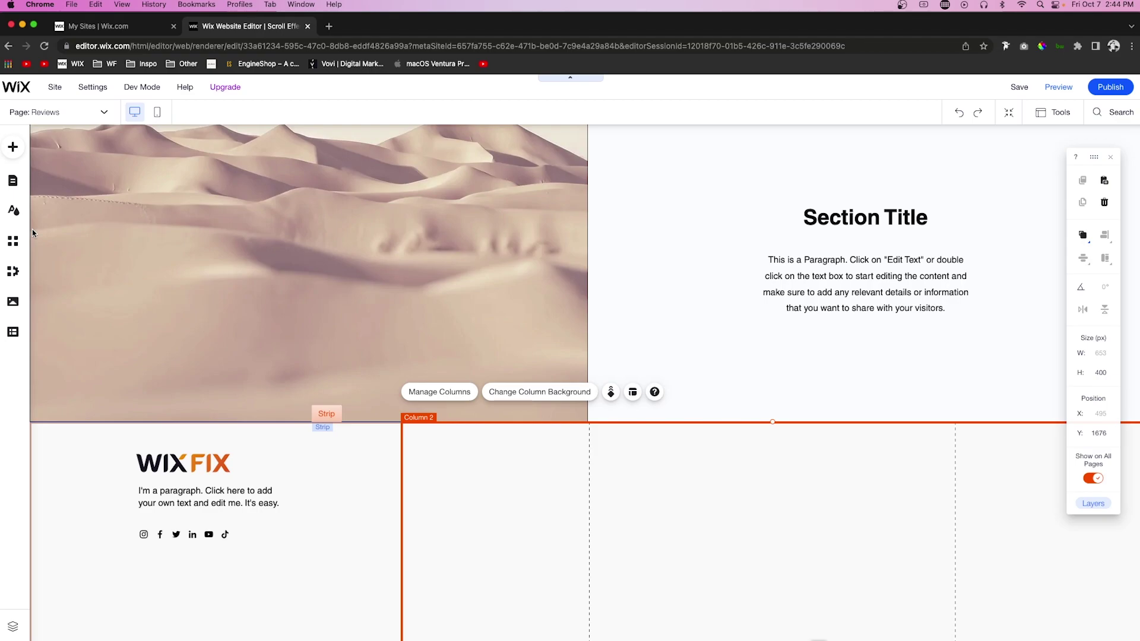
Drop a themed horizontal menu into footer Column 2 and narrow it to about 475 px.
left_click(13, 148)
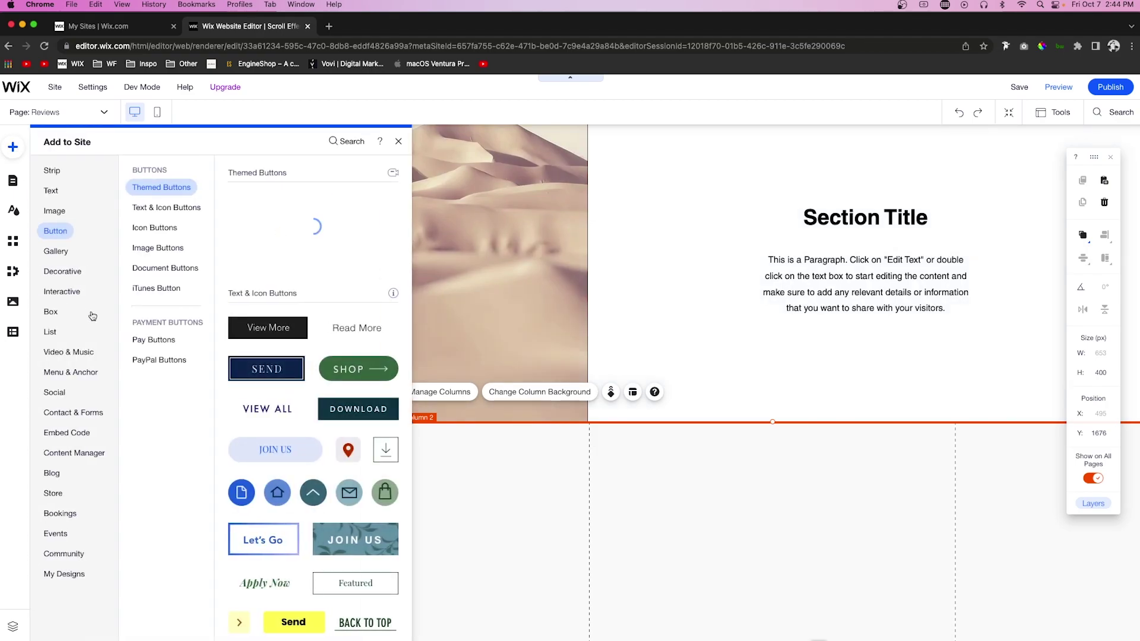
left_click(70, 373)
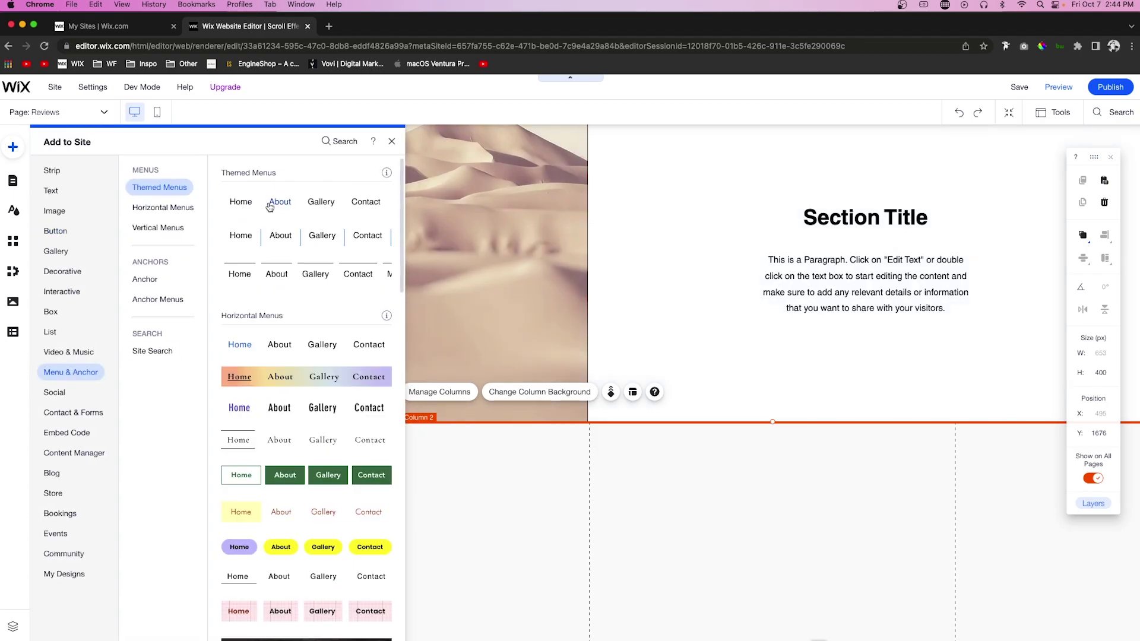
left_click_drag(273, 208, 726, 467)
left_click_drag(987, 473, 855, 469)
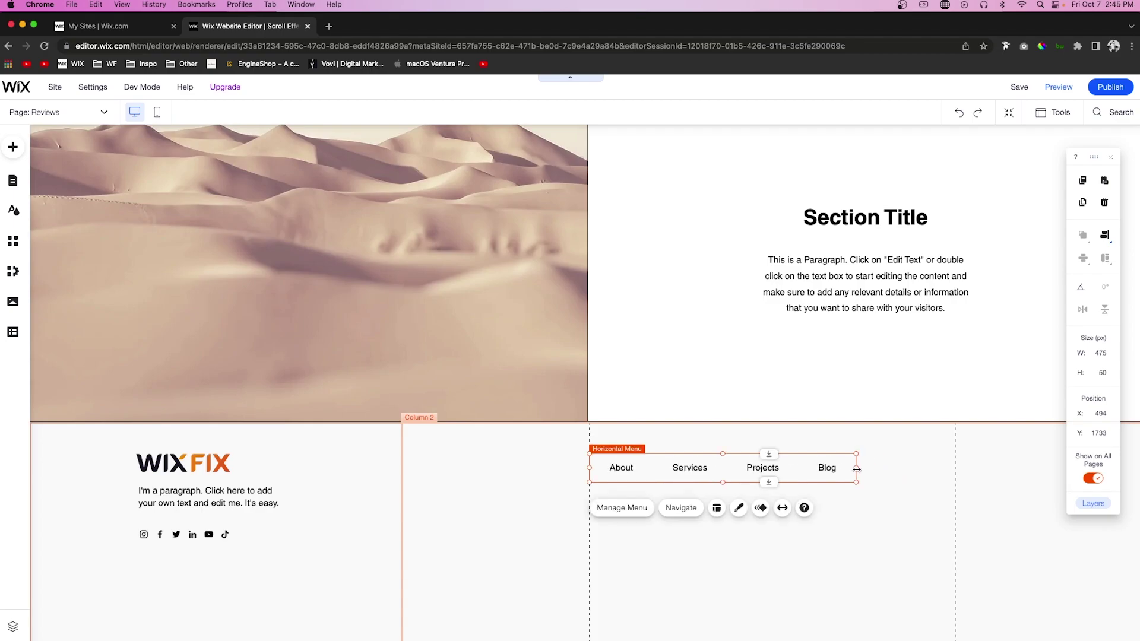
scroll(965, 224, "up", 15)
left_click(907, 149)
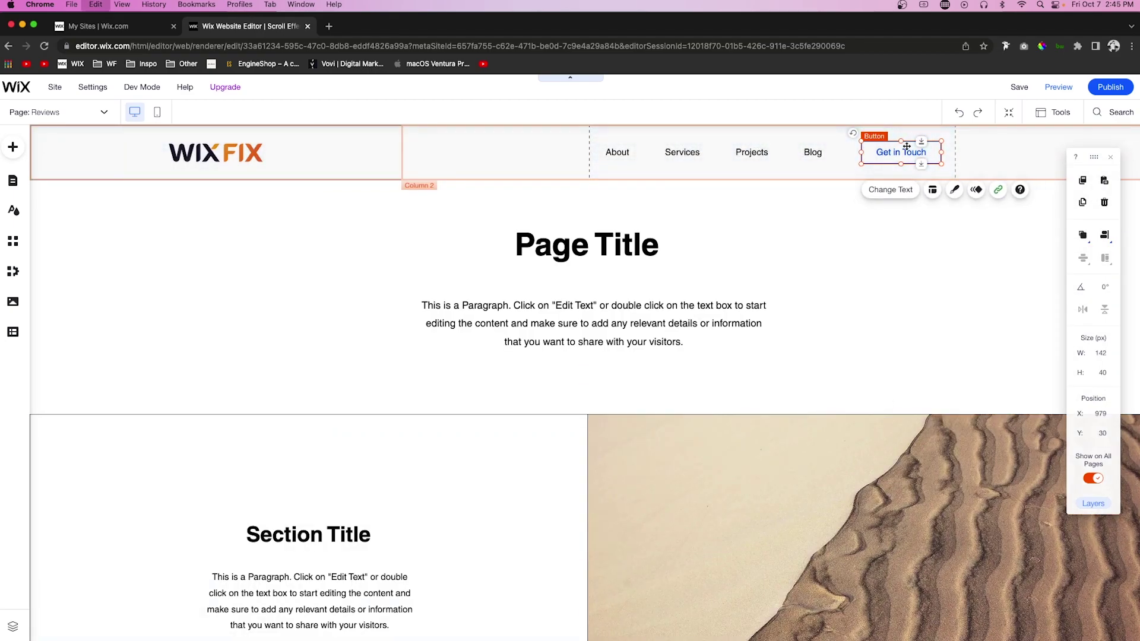
Paste a copy of the Get in Touch button, move it to the footer, and align it with the links.
scroll(863, 511, "down", 15)
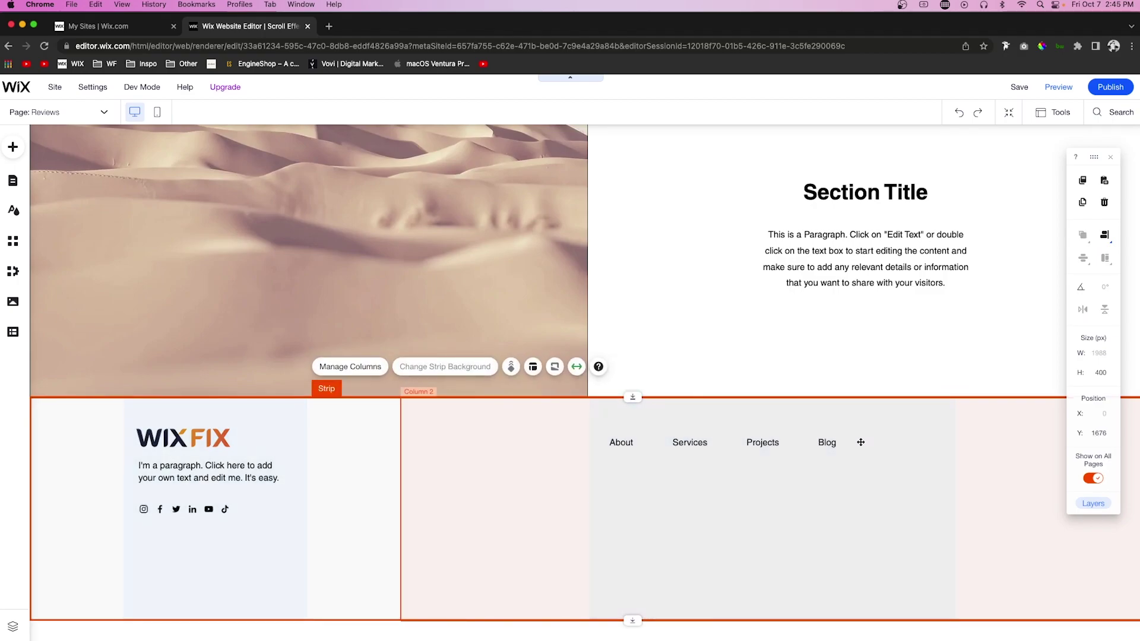
key("ctrl+v")
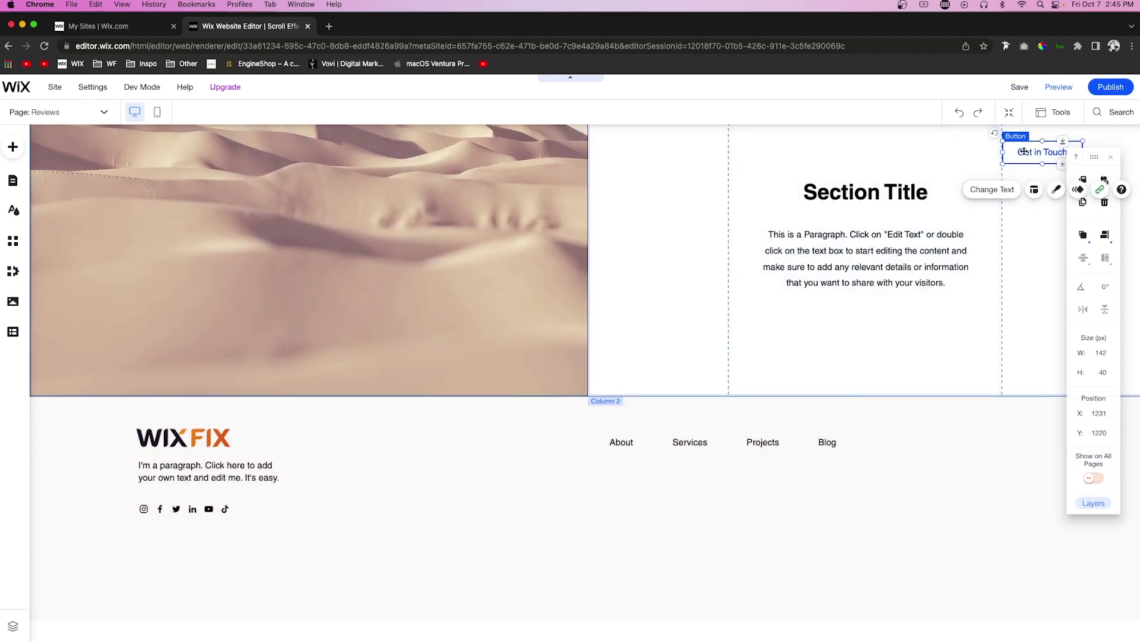
left_click_drag(1026, 152, 885, 441)
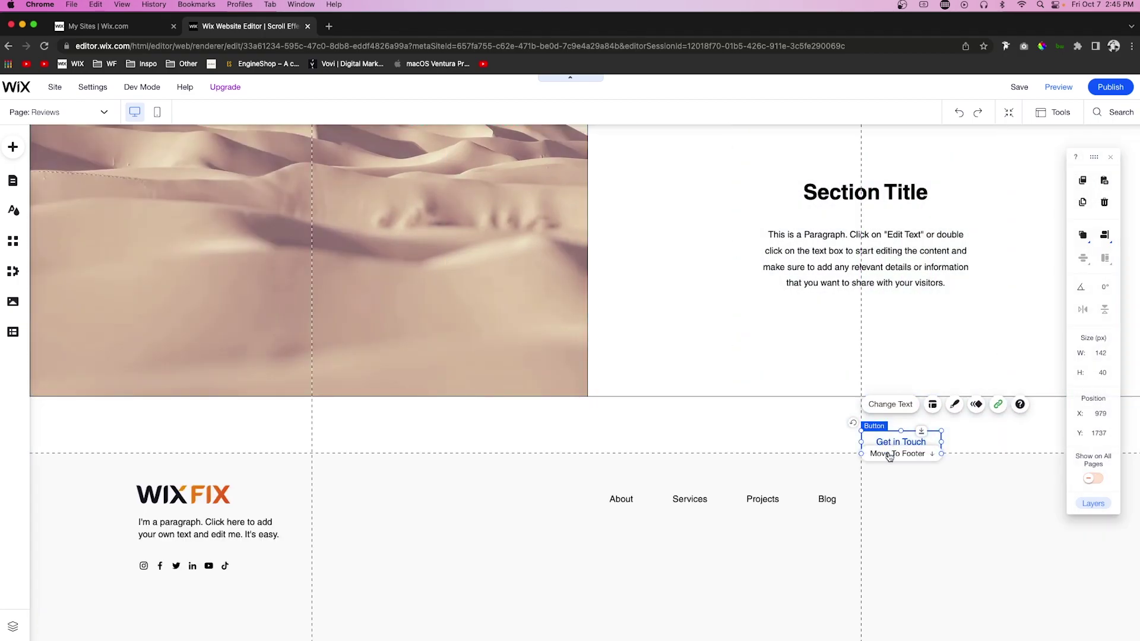
left_click(897, 454)
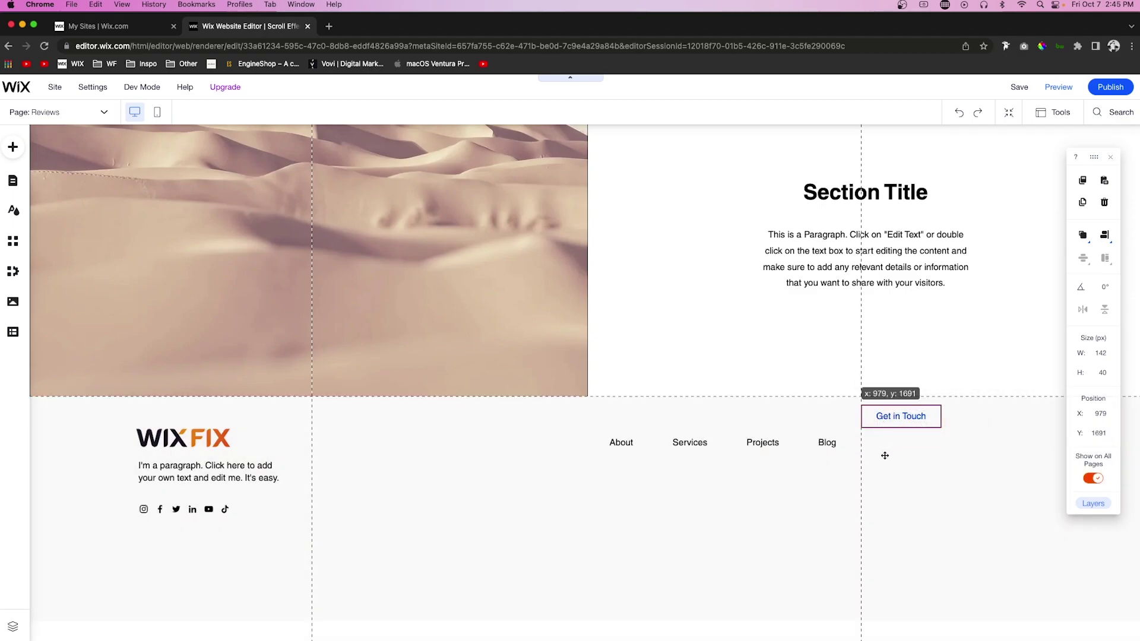
left_click_drag(885, 417, 884, 444)
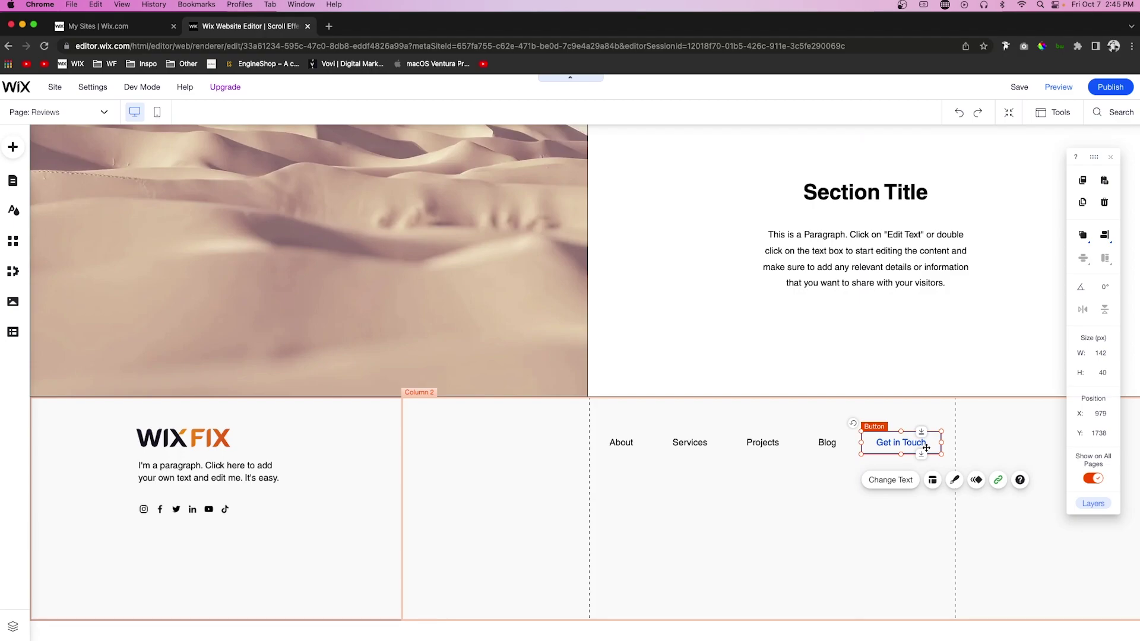
scroll(925, 446, "up", 15)
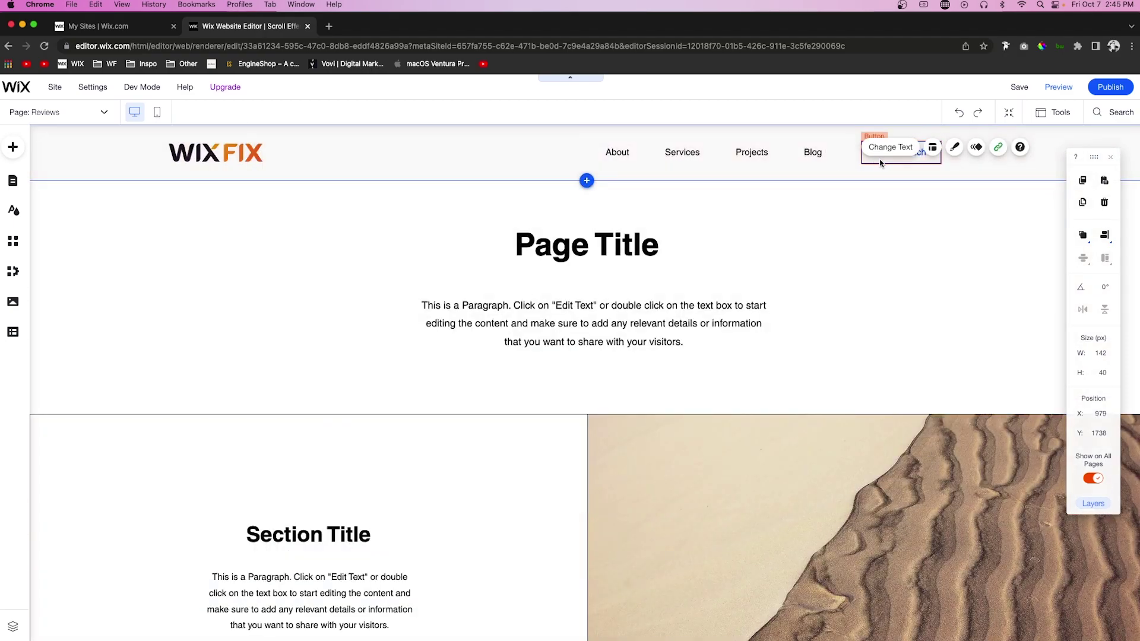
scroll(879, 163, "down", 15)
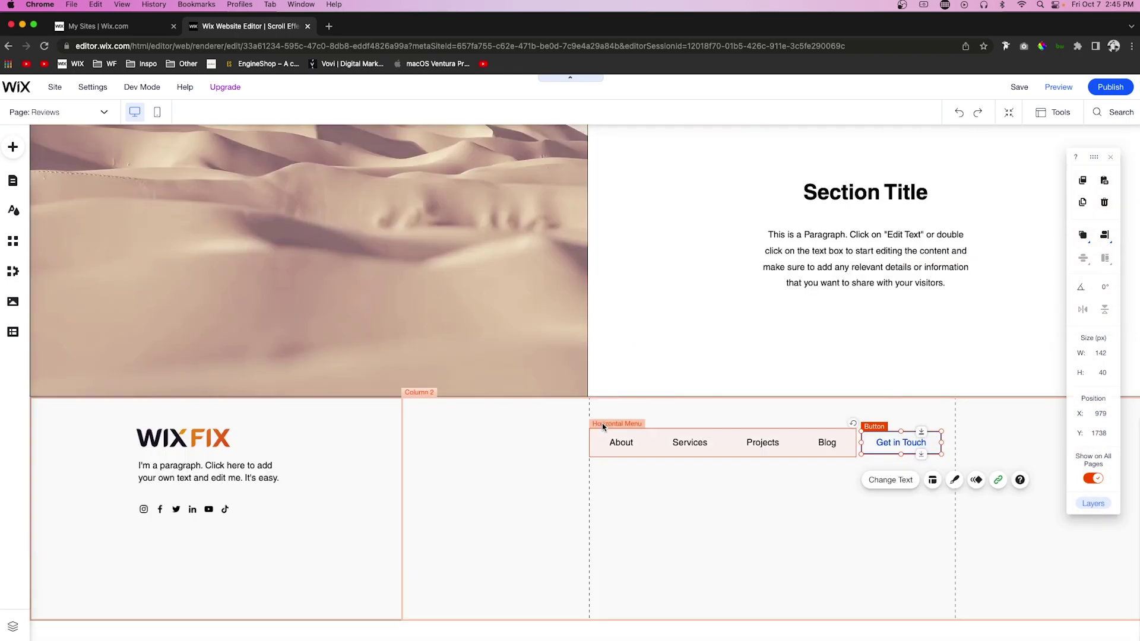
Link the footer's WIX FIX logo to the HOME page.
left_click(190, 439)
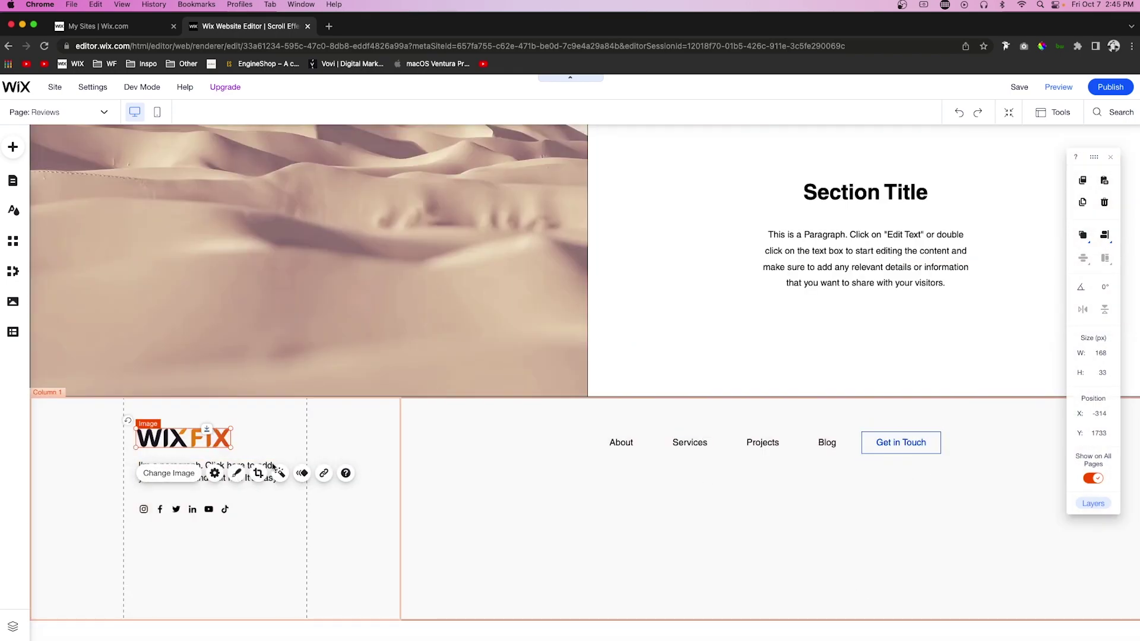
left_click(323, 474)
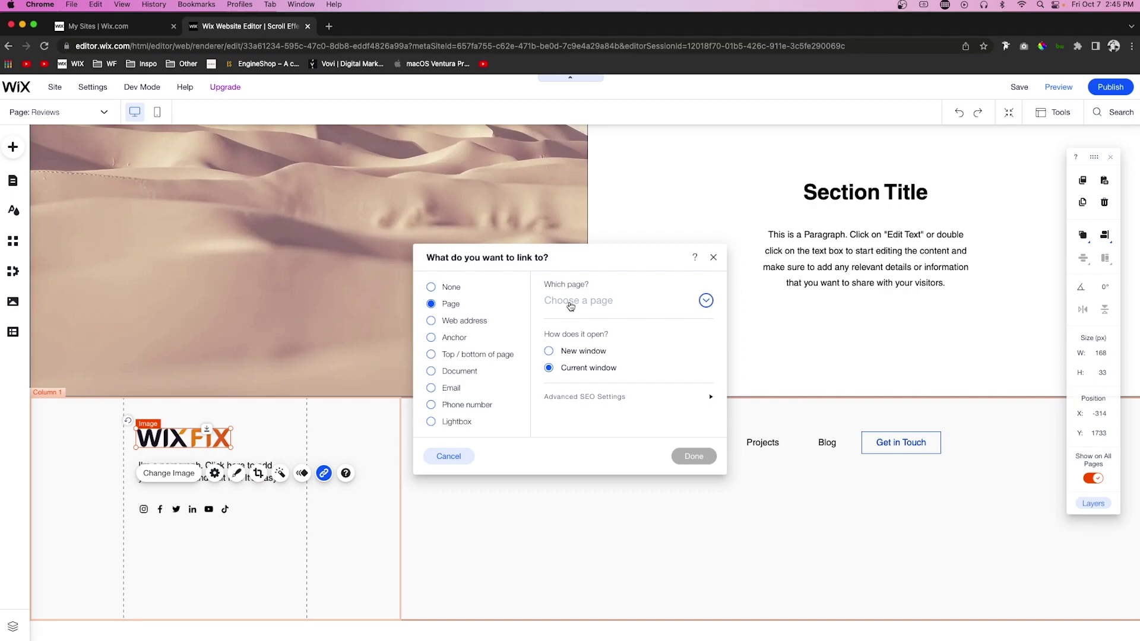
left_click(569, 303)
left_click(578, 329)
left_click(697, 457)
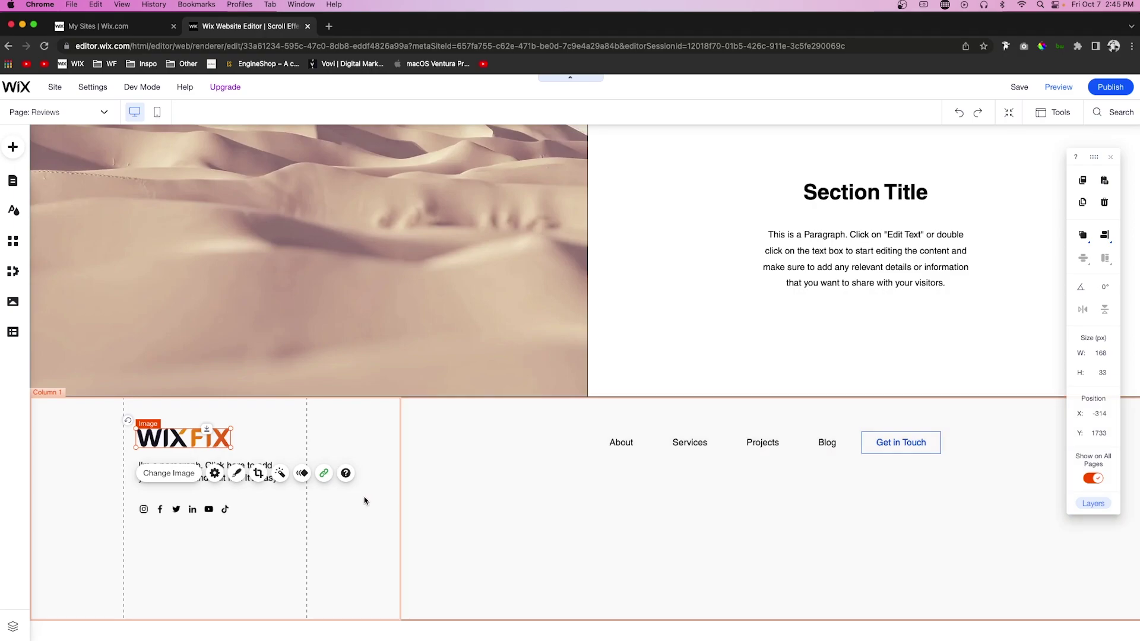
left_click(819, 540)
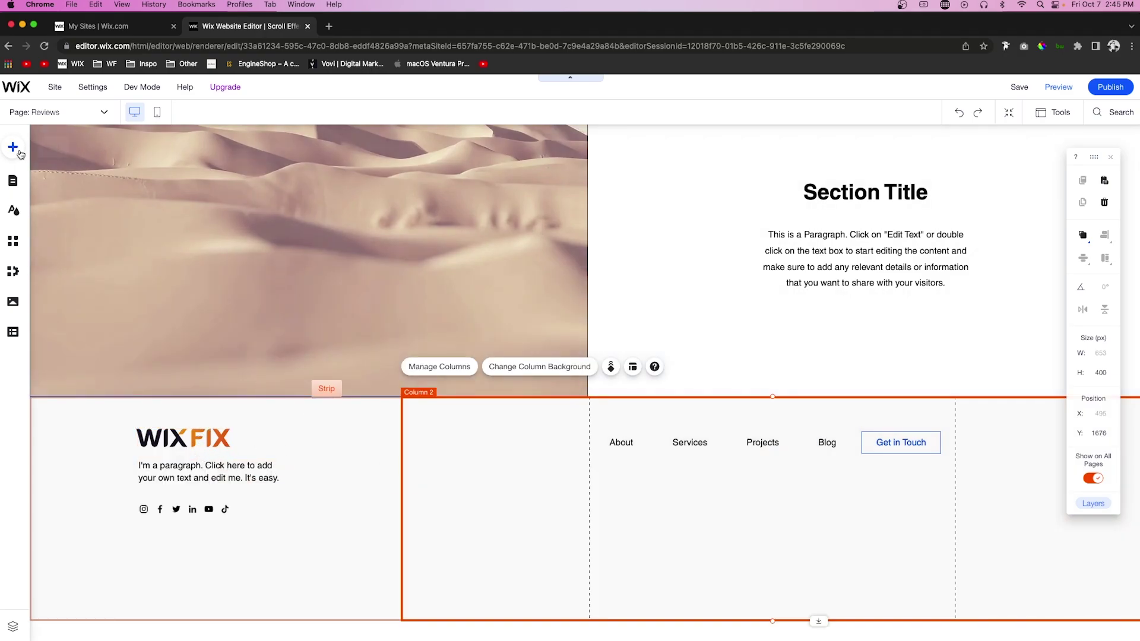
Add a themed horizontal line under the footer links and stretch it to about 588 px.
left_click(13, 147)
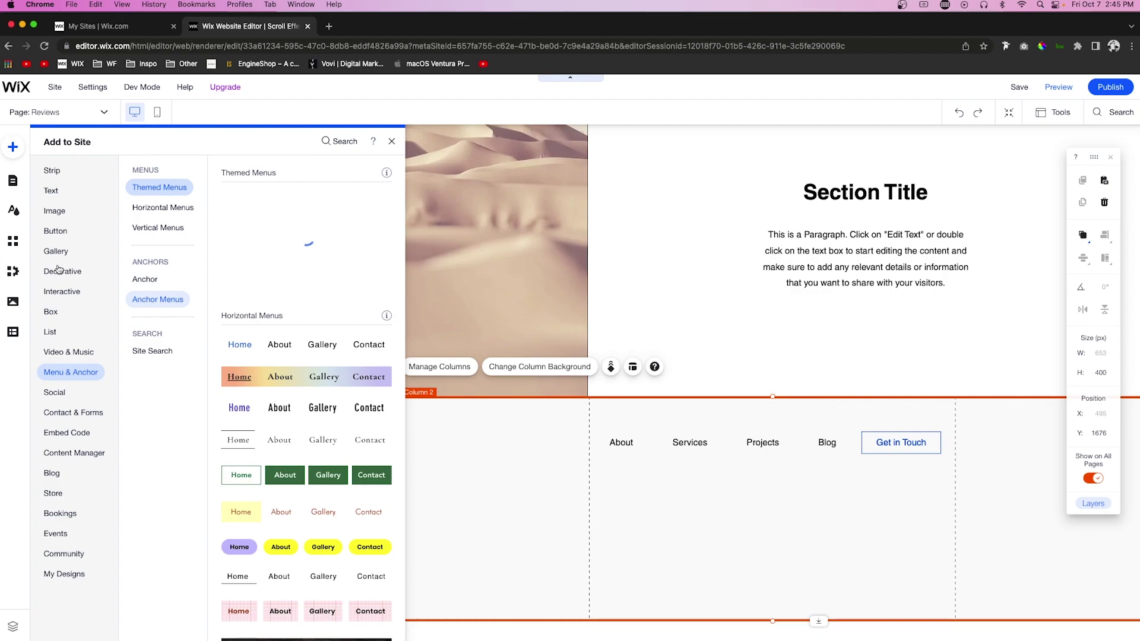
left_click(59, 272)
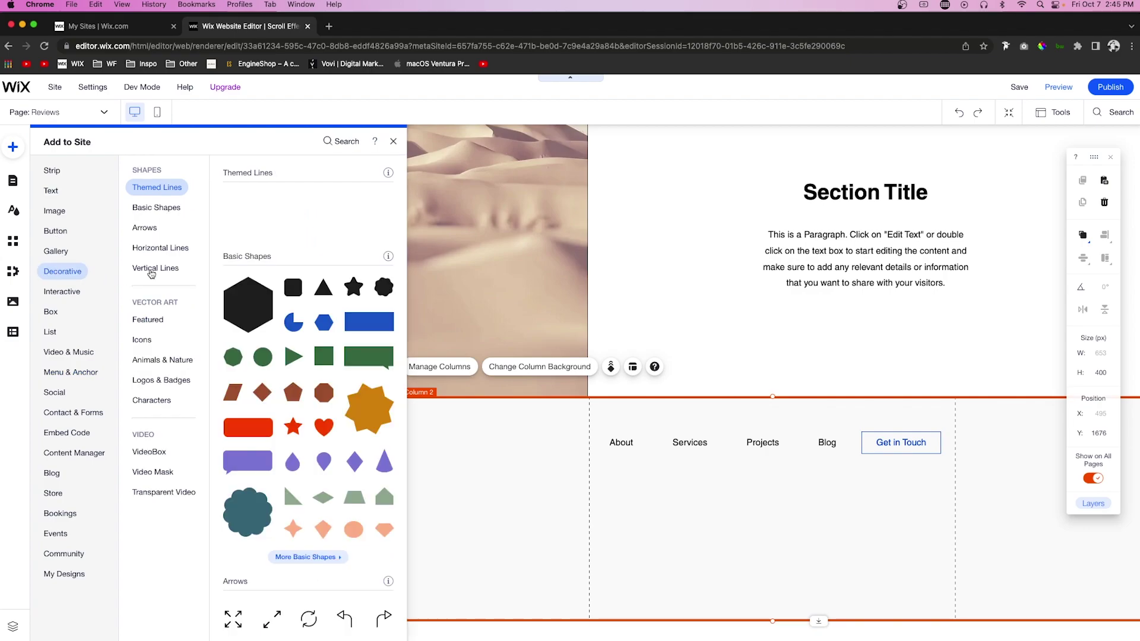
left_click_drag(772, 497, 670, 471)
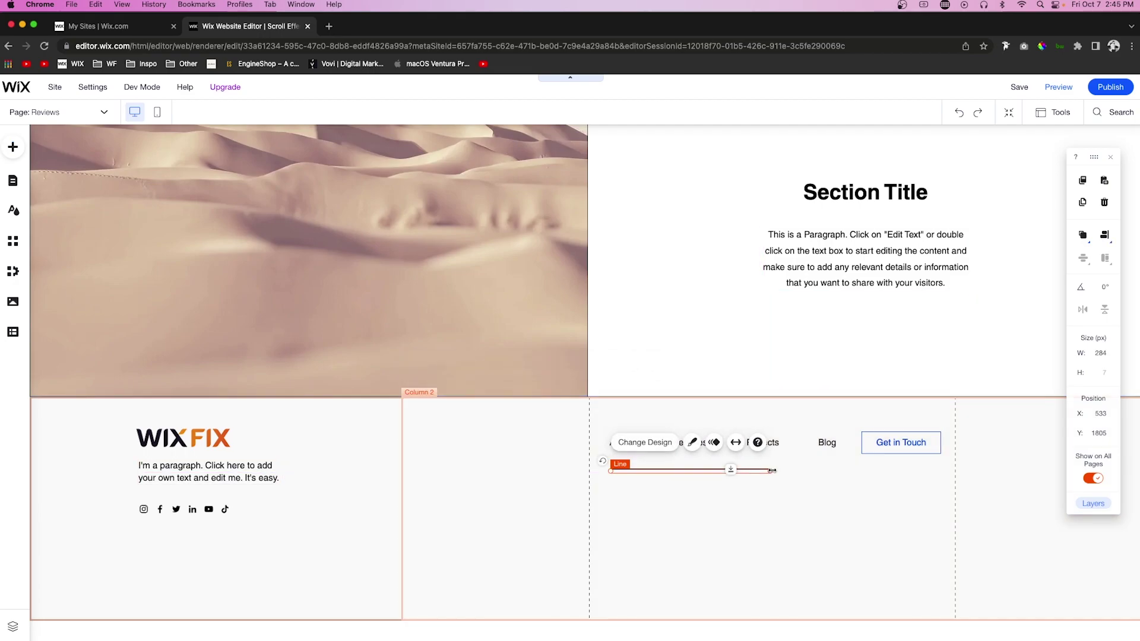
left_click_drag(771, 472, 943, 471)
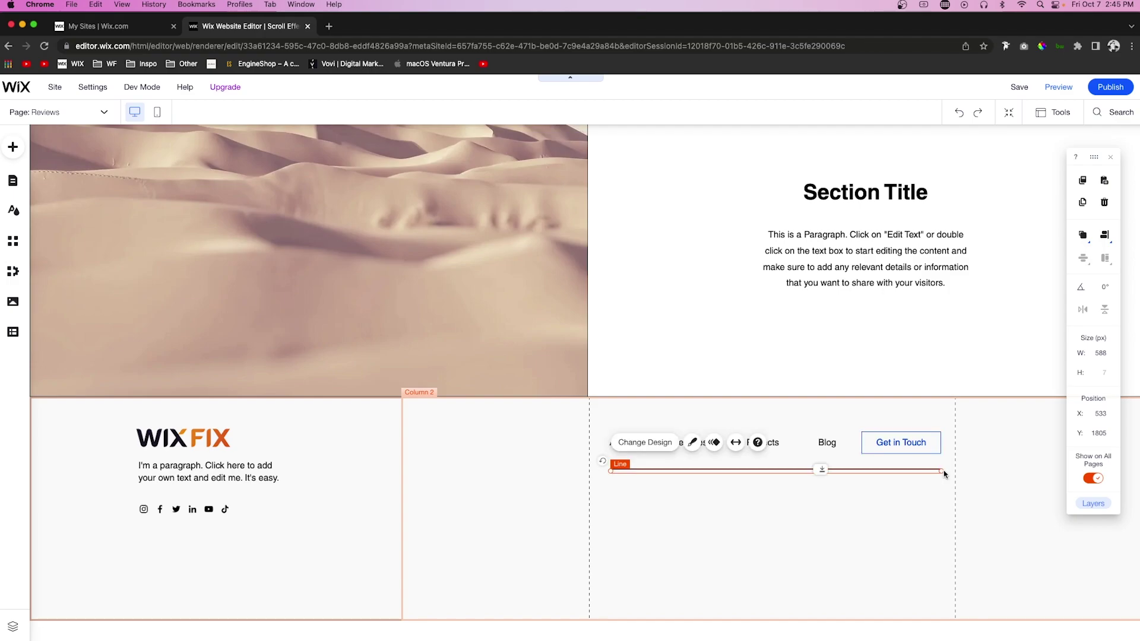
left_click(716, 555)
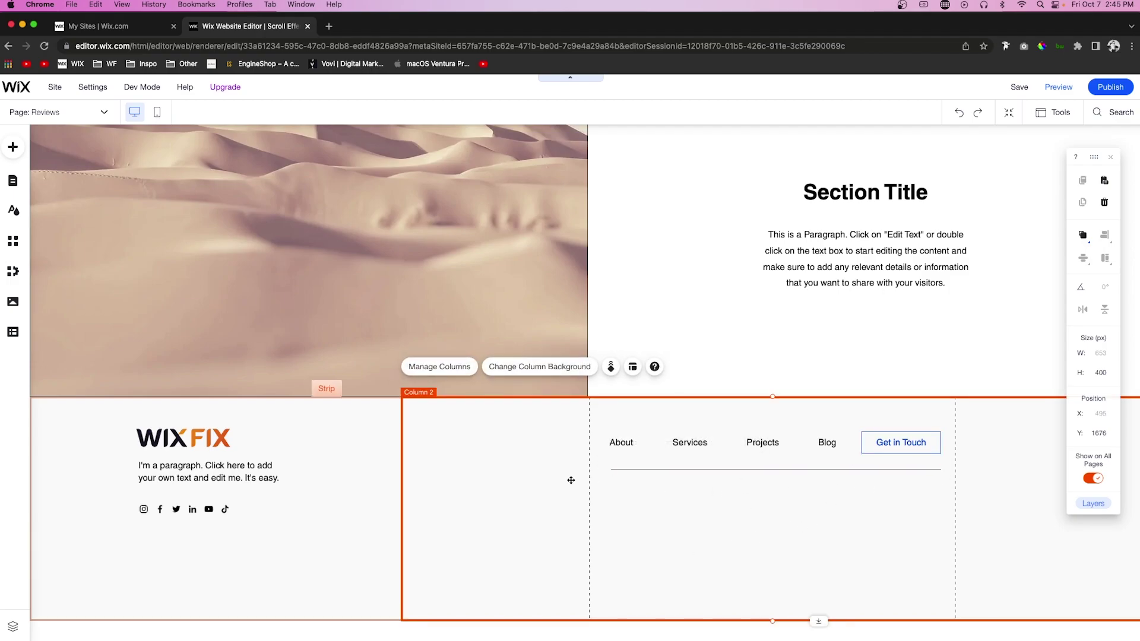
Drag the first white themed button preset (142 × 40 px) below the divider in Column 2.
left_click(13, 147)
left_click(57, 235)
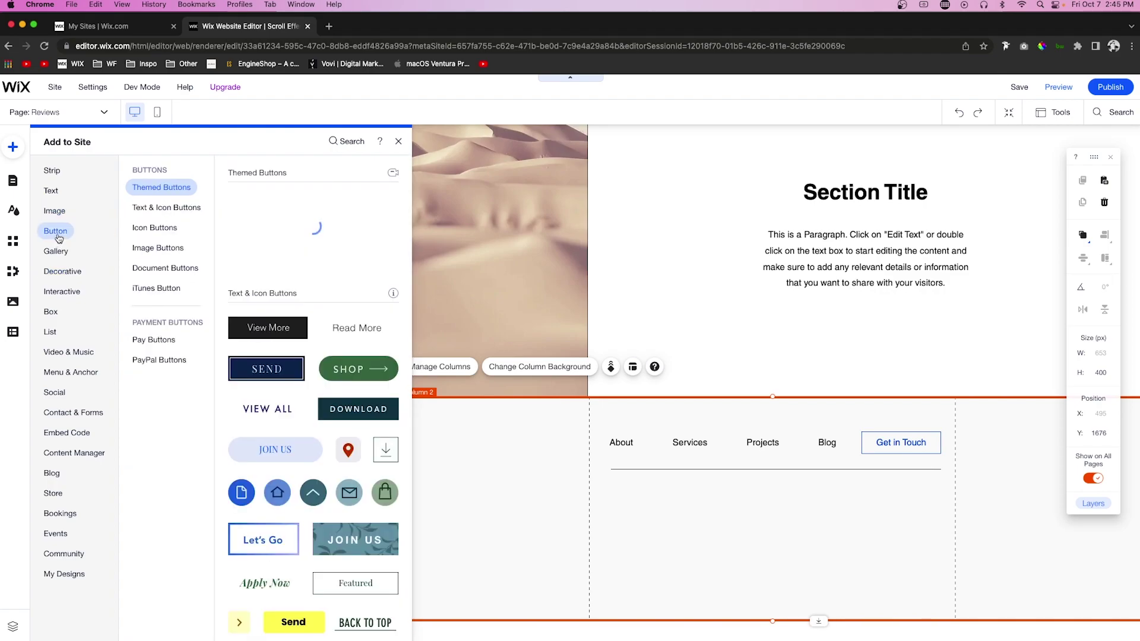
left_click_drag(277, 203, 660, 516)
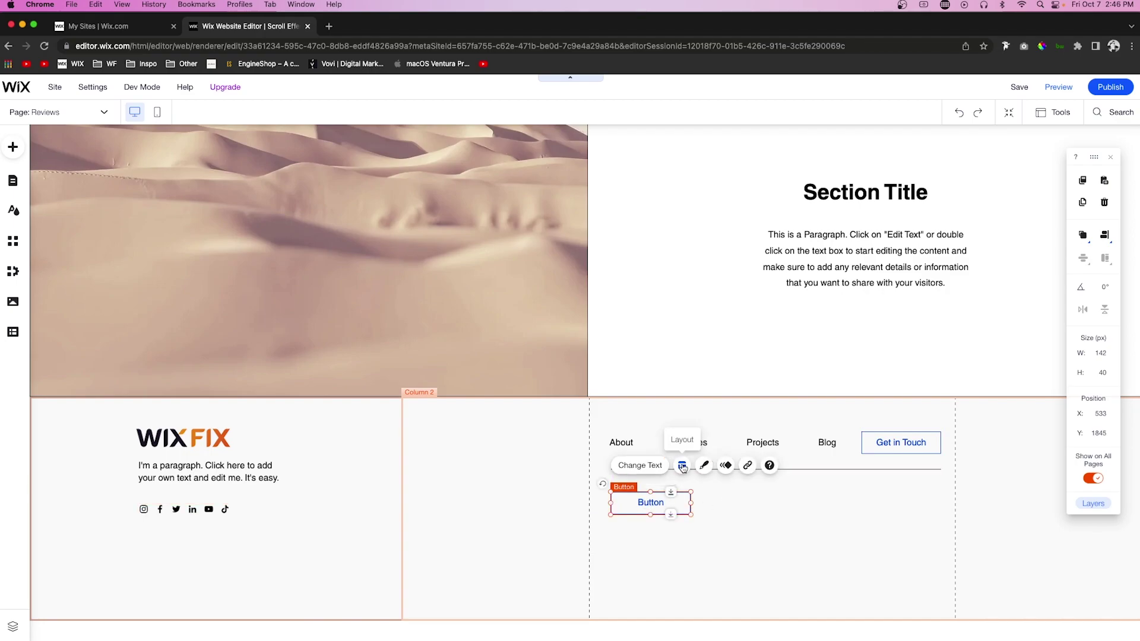
Left-align the button label and remove its border by setting width to 0.
left_click(682, 465)
left_click(731, 569)
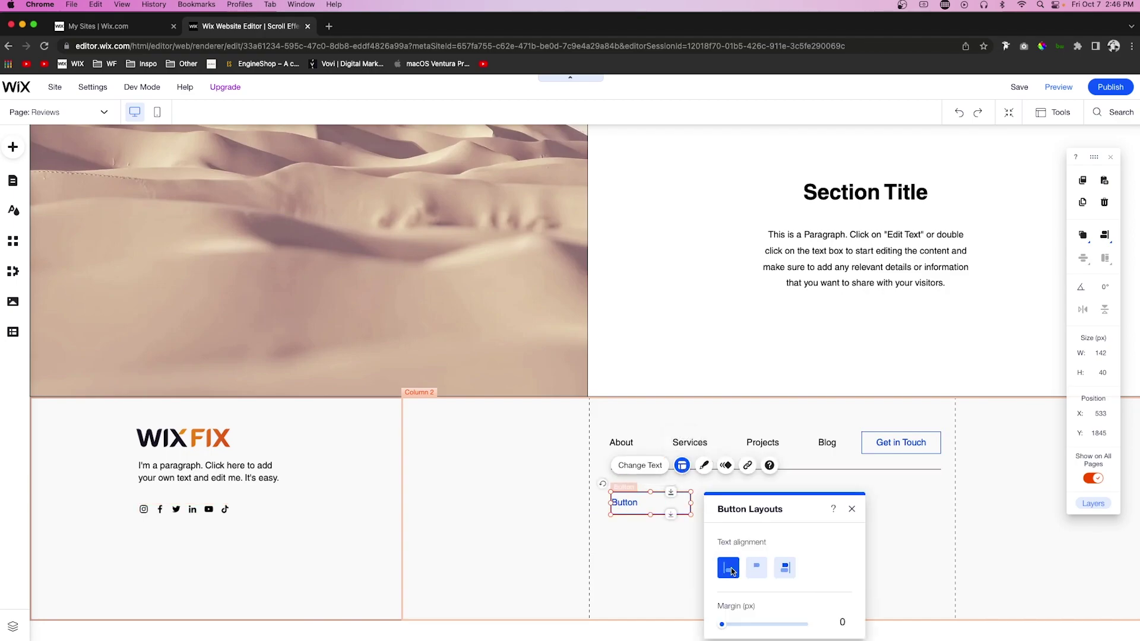
left_click(704, 465)
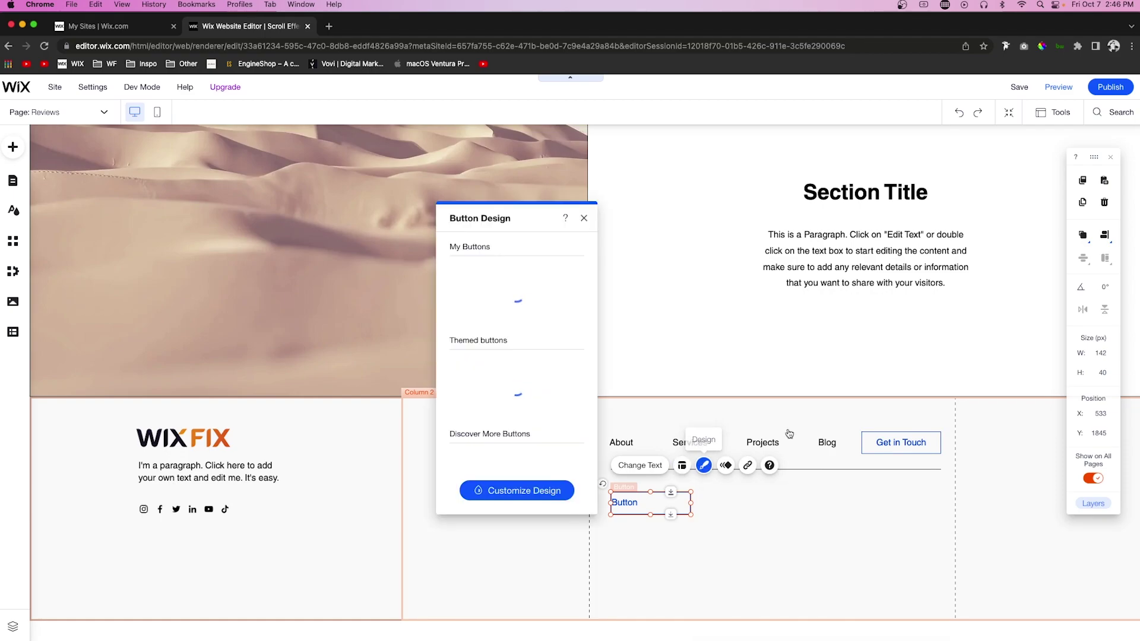
left_click(539, 501)
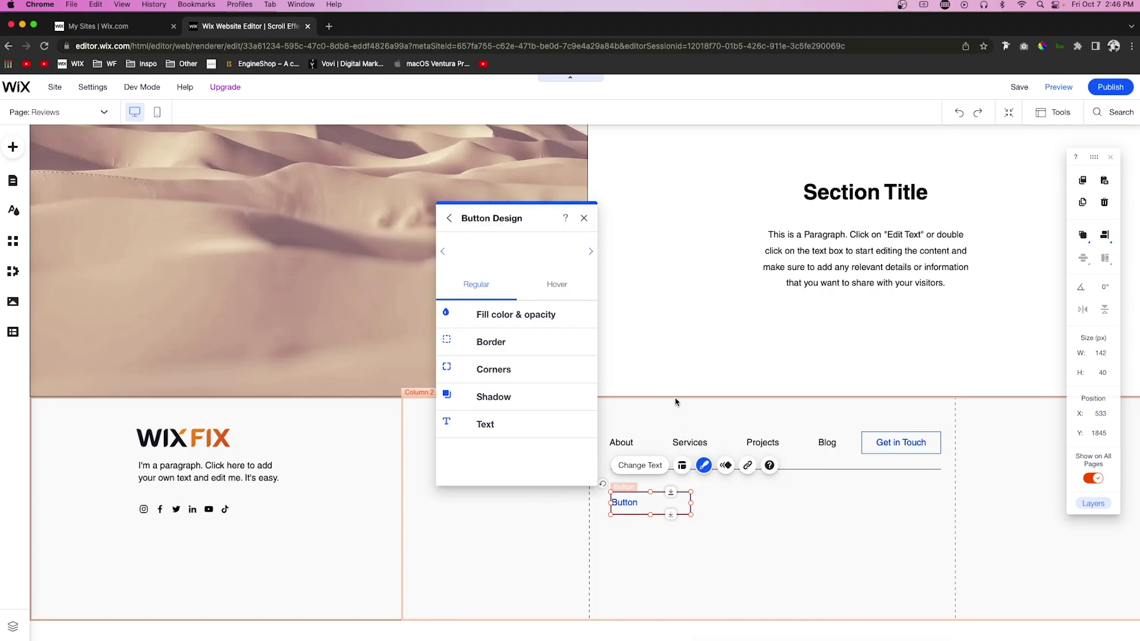
left_click(489, 344)
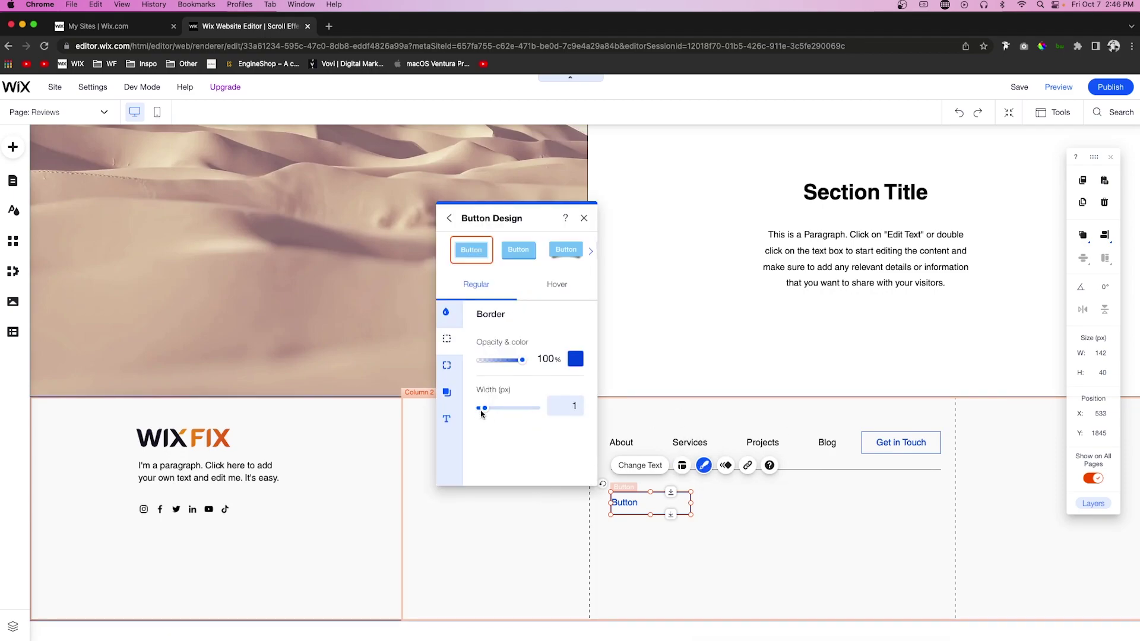
left_click_drag(483, 409, 478, 408)
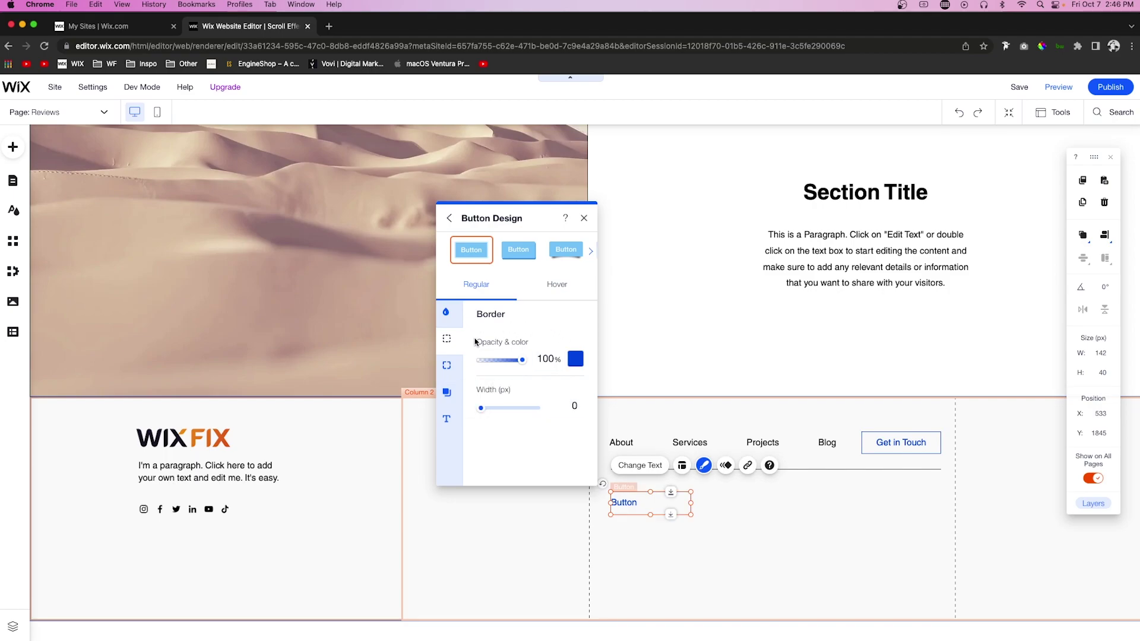
Make the button's text colour black.
left_click(449, 420)
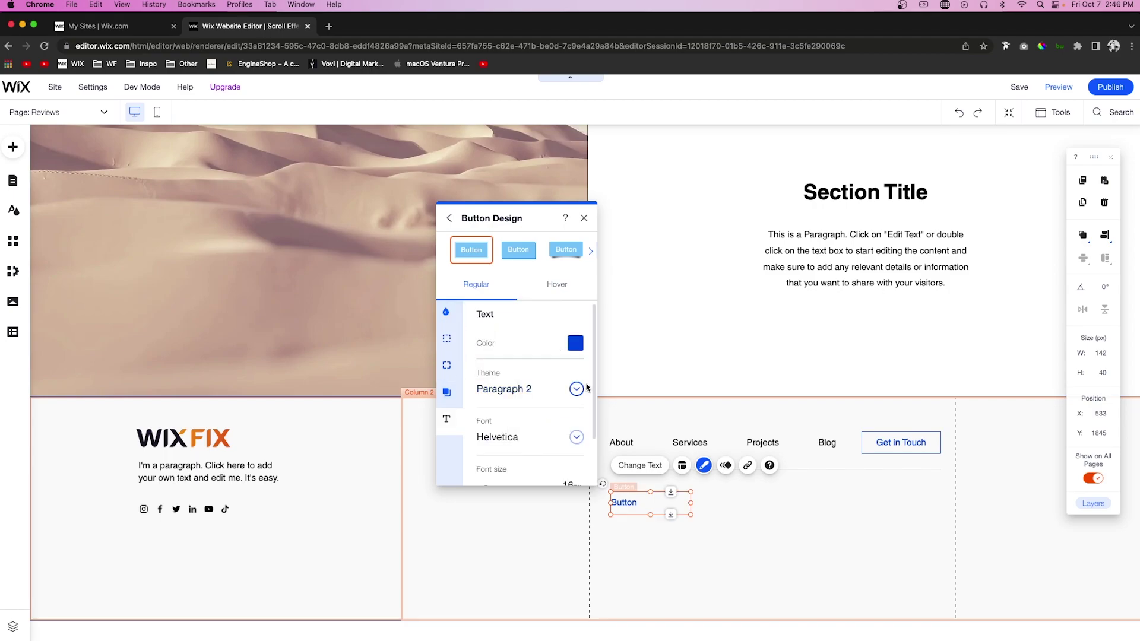
left_click(575, 343)
left_click(542, 305)
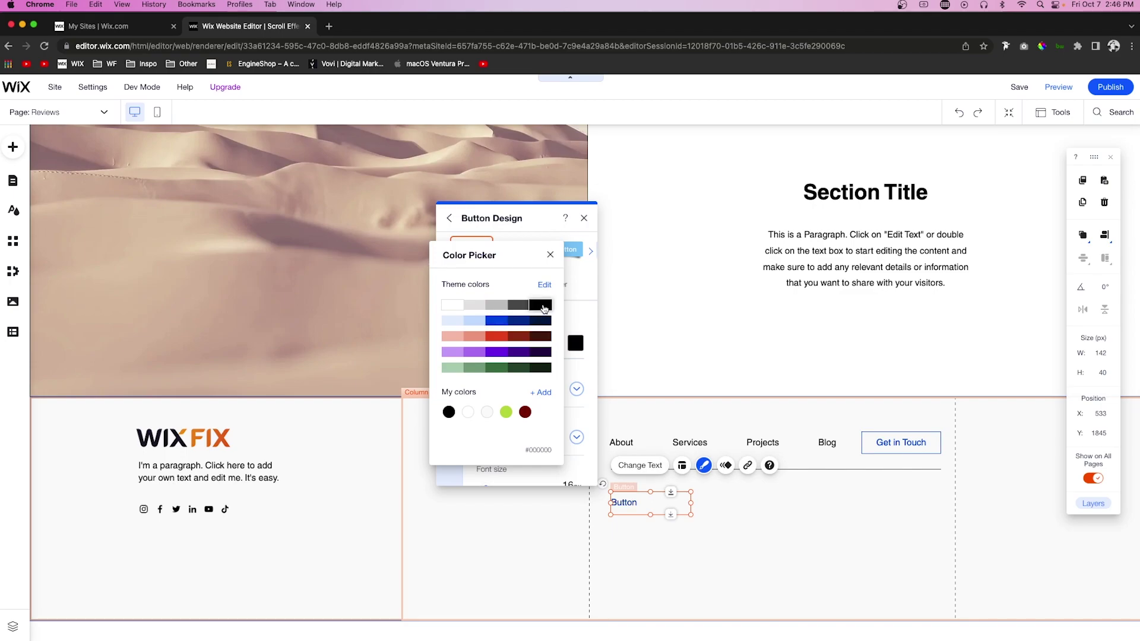
left_click(581, 278)
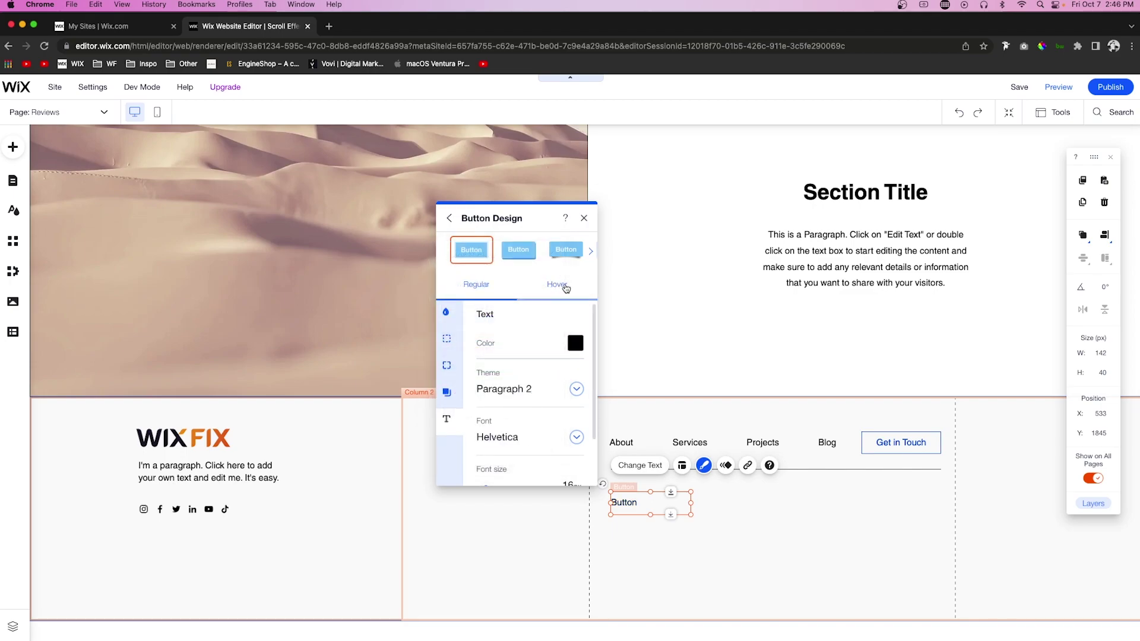
Set the button's hover text colour to blue.
left_click(561, 288)
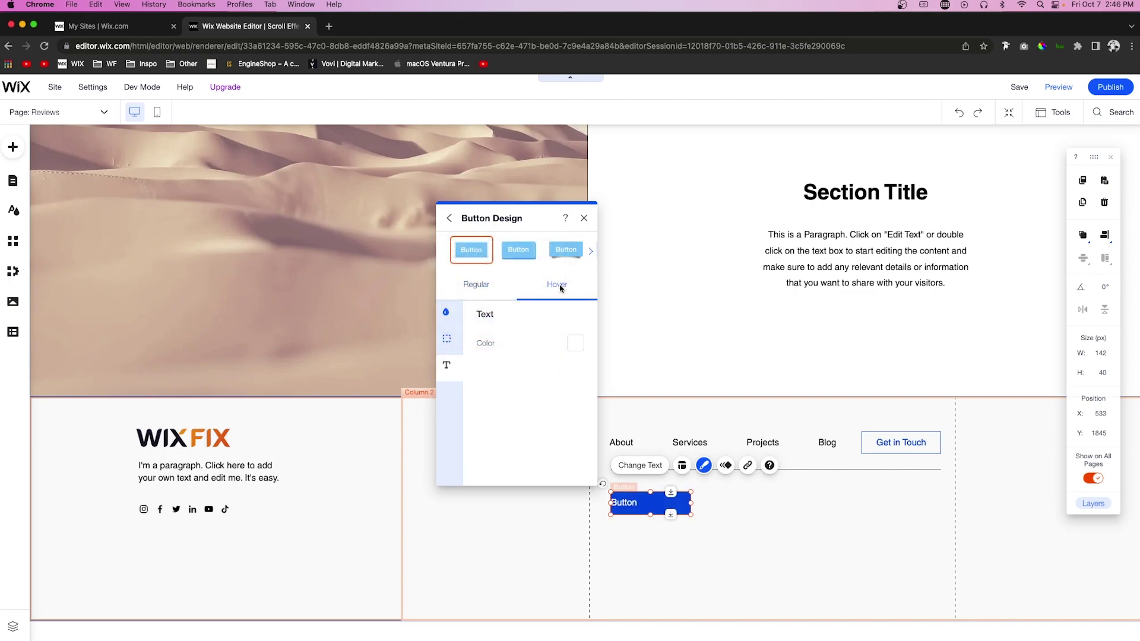
left_click(446, 312)
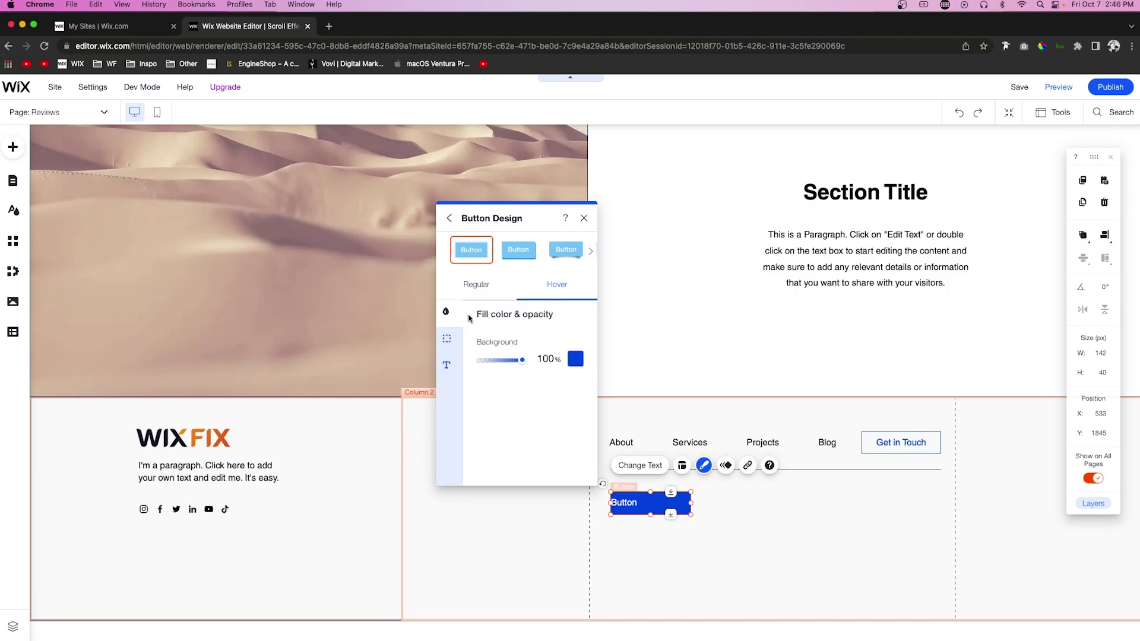
left_click(447, 364)
left_click(576, 344)
left_click(547, 352)
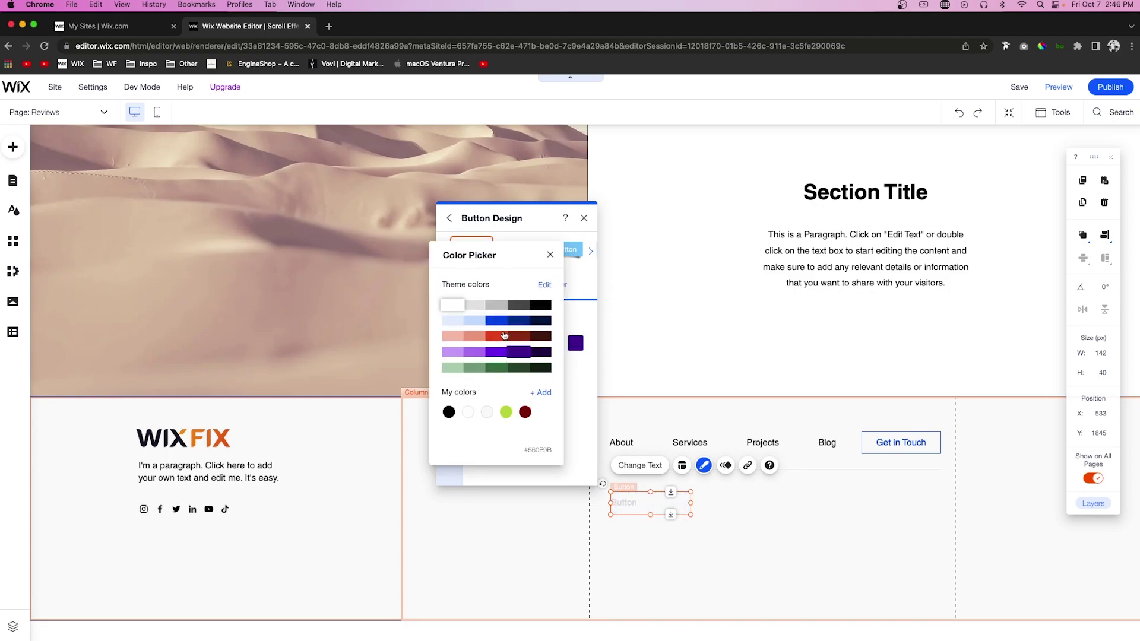
left_click(497, 322)
Nudge the button up to sit just under the footer divider.
left_click(747, 532)
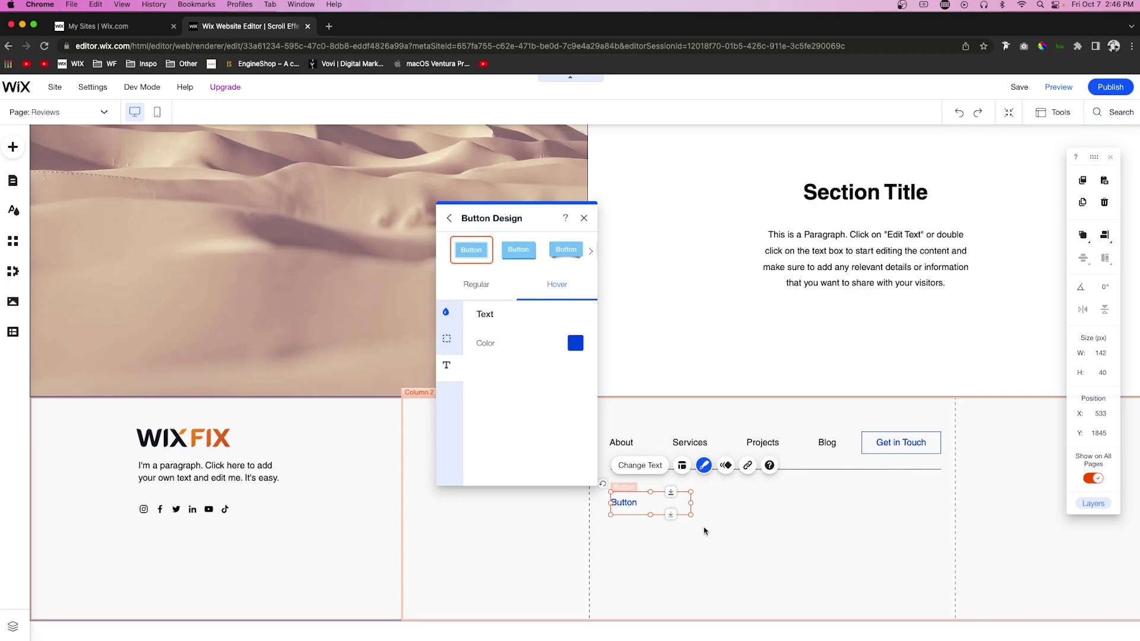
left_click(689, 533)
left_click(624, 504)
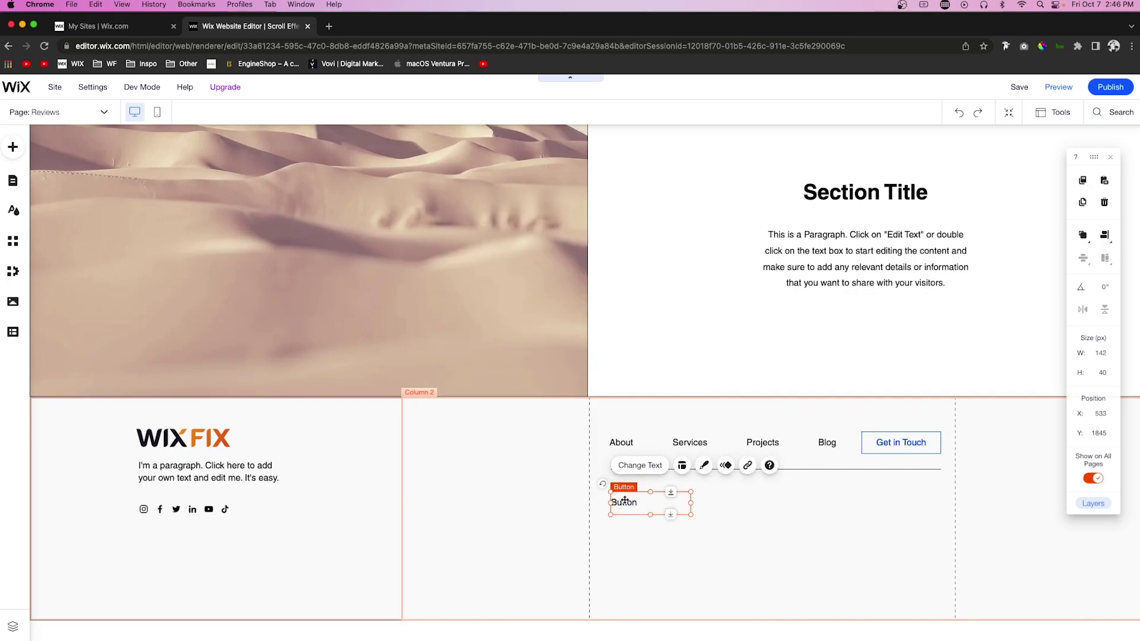
left_click_drag(625, 501, 625, 498)
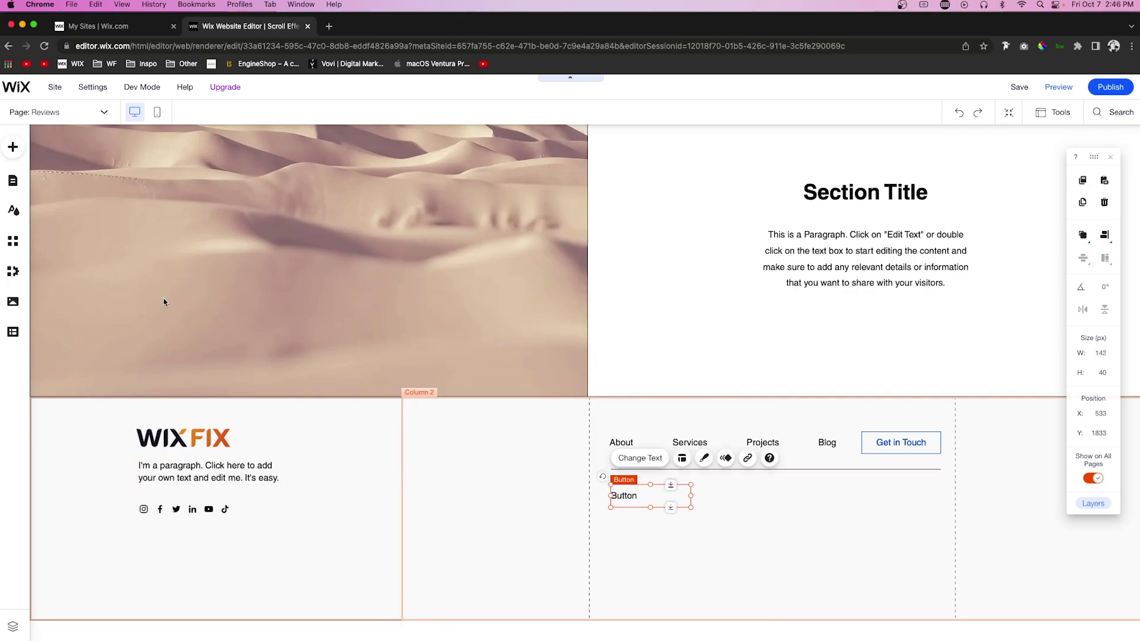
Relabel the footer button 'Team'.
left_click(14, 180)
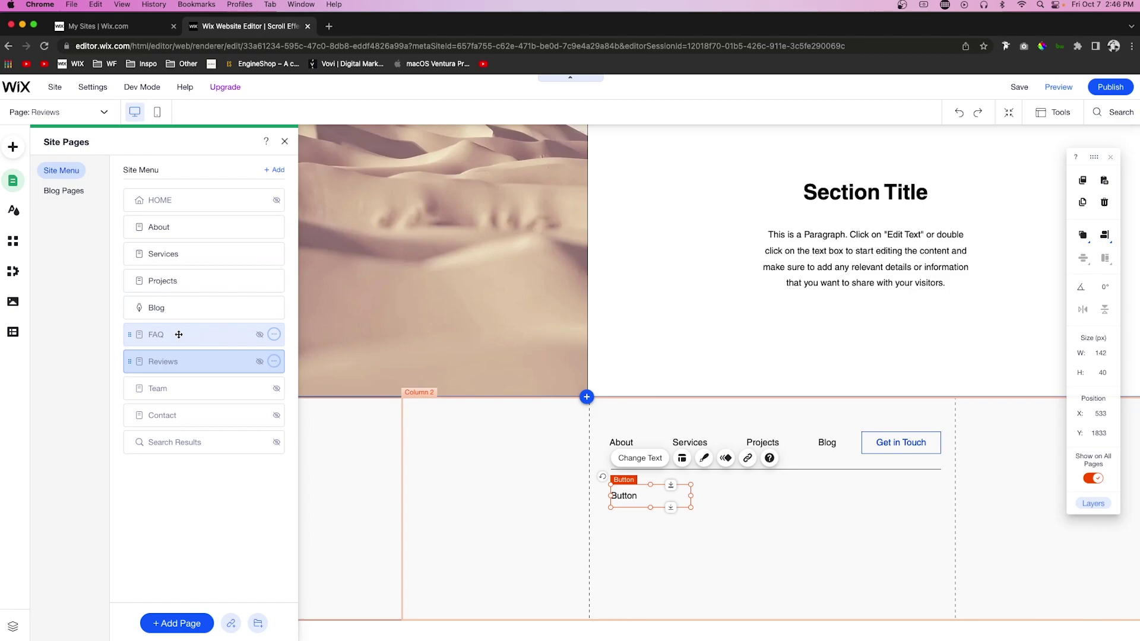
left_click(633, 460)
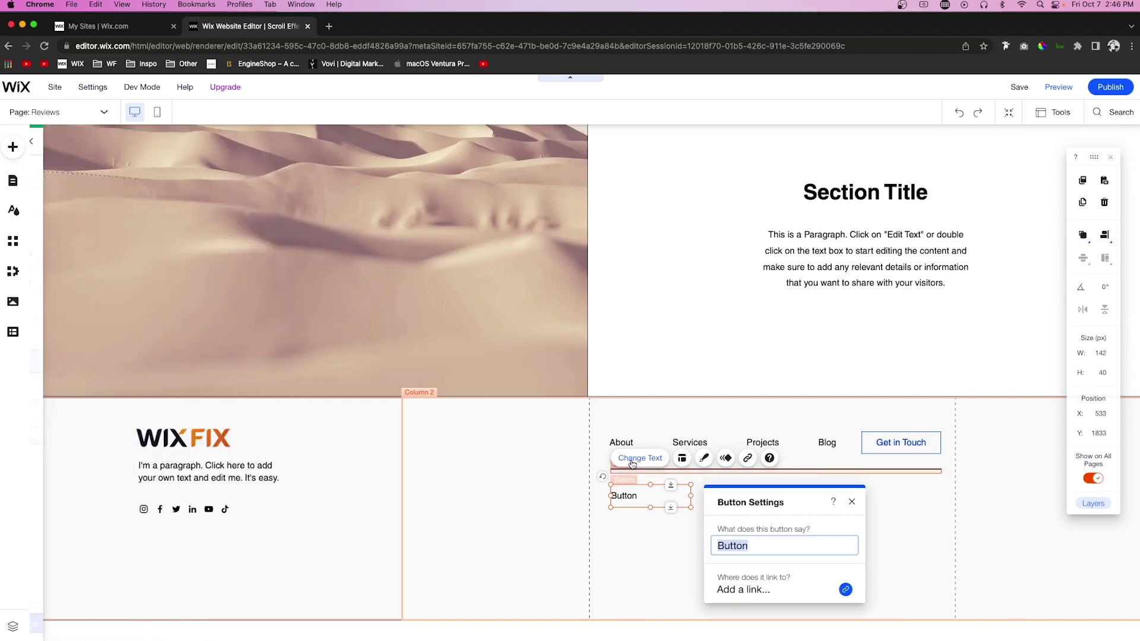
type("Team")
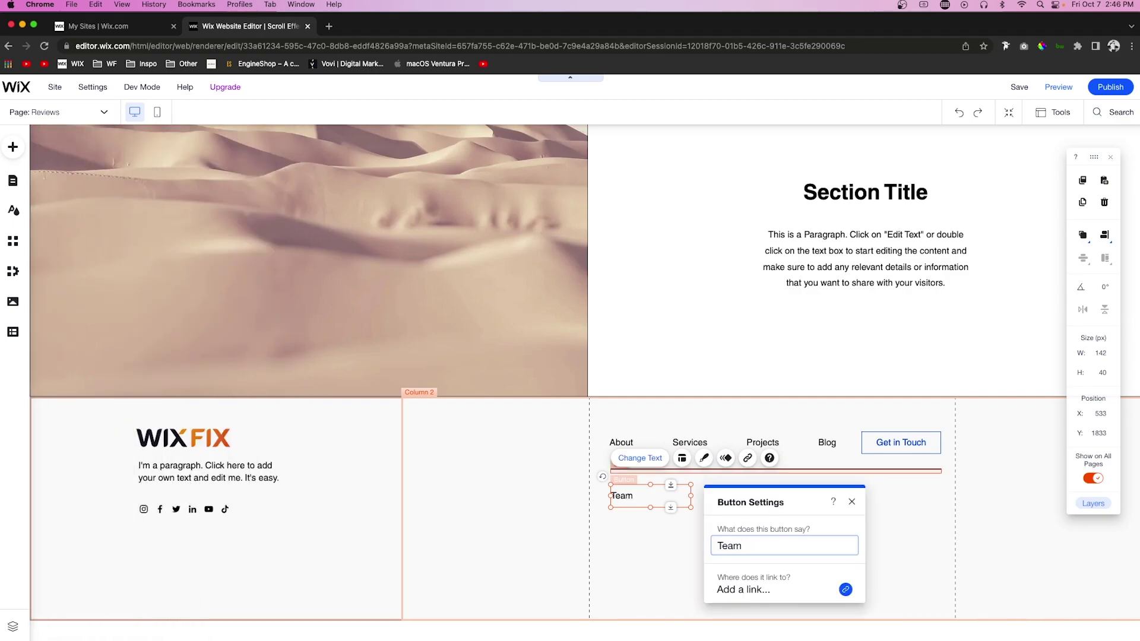
Link the button to the Team page and place a copy to its right.
left_click(739, 589)
left_click(567, 311)
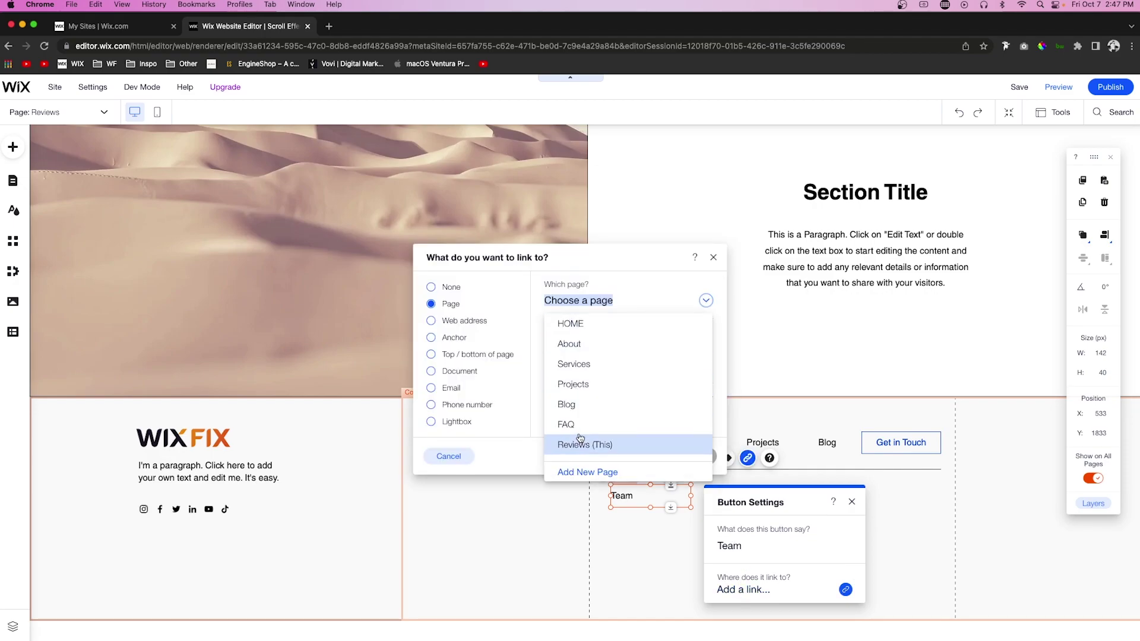
scroll(570, 436, "down", 3)
left_click(571, 392)
left_click(692, 457)
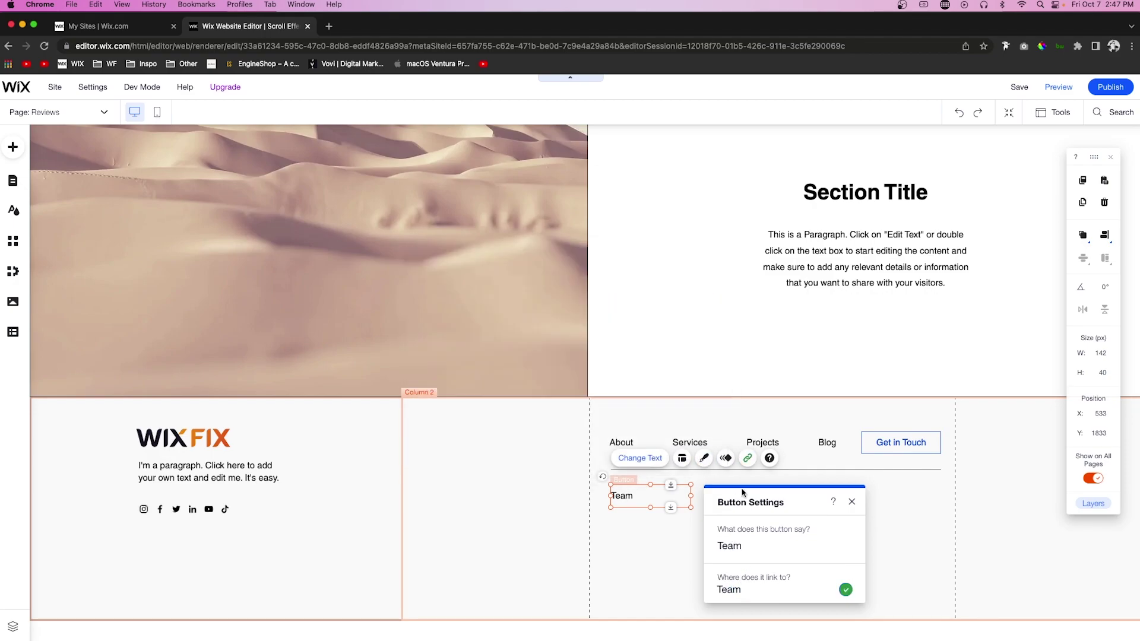
left_click_drag(624, 496, 686, 496)
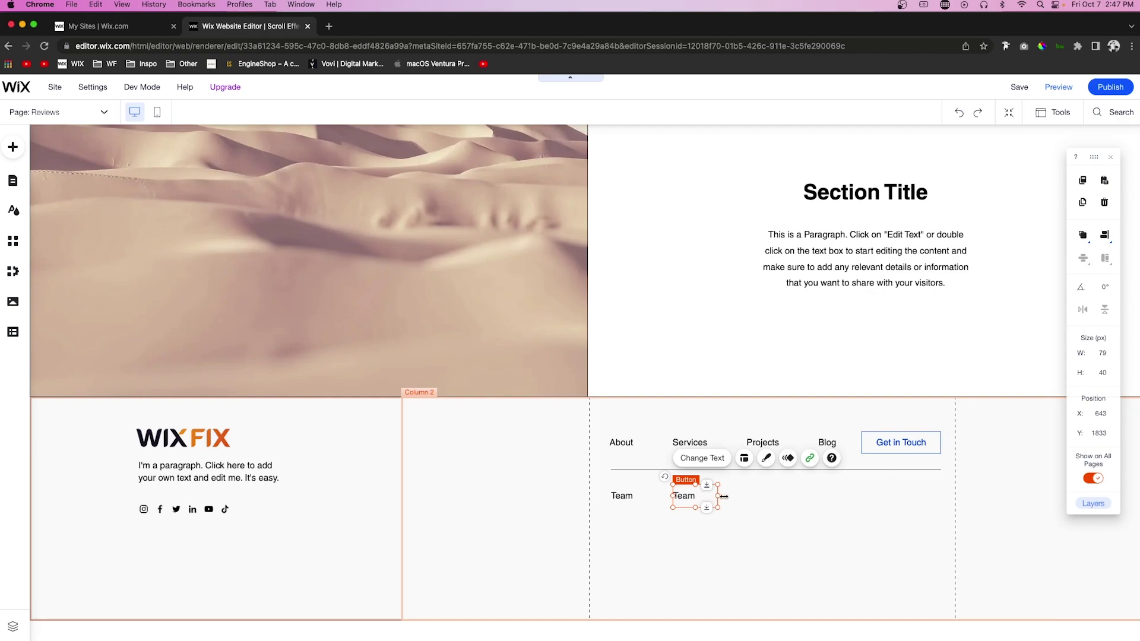
Widen the copied button, relabel it 'Service 1' and duplicate it below.
left_click_drag(724, 496, 740, 497)
left_click(689, 459)
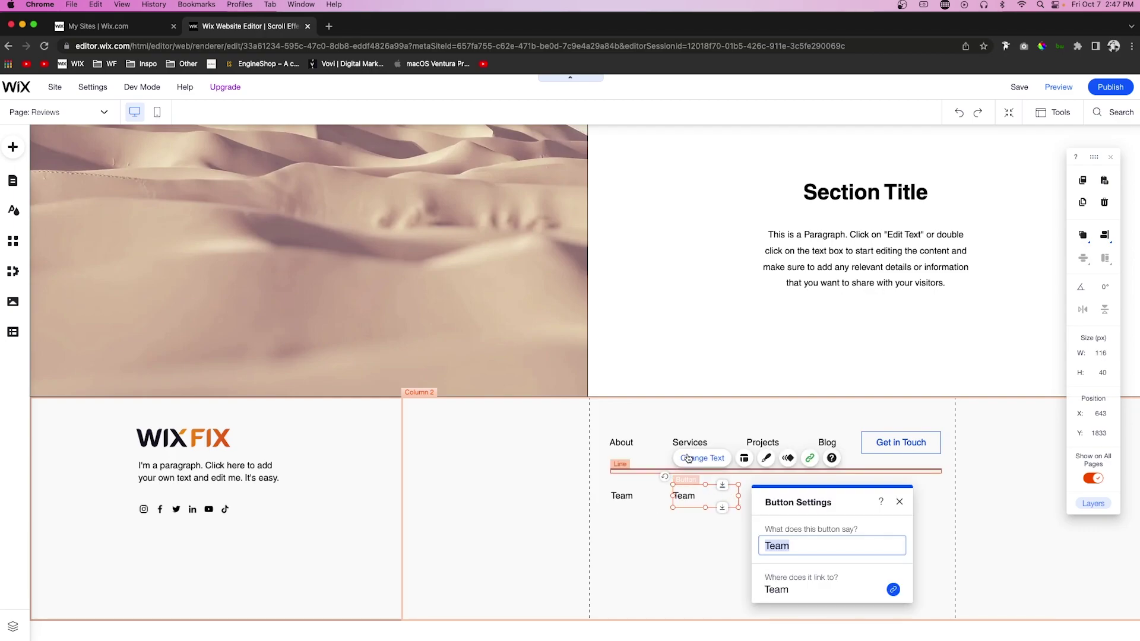
type("Service 1")
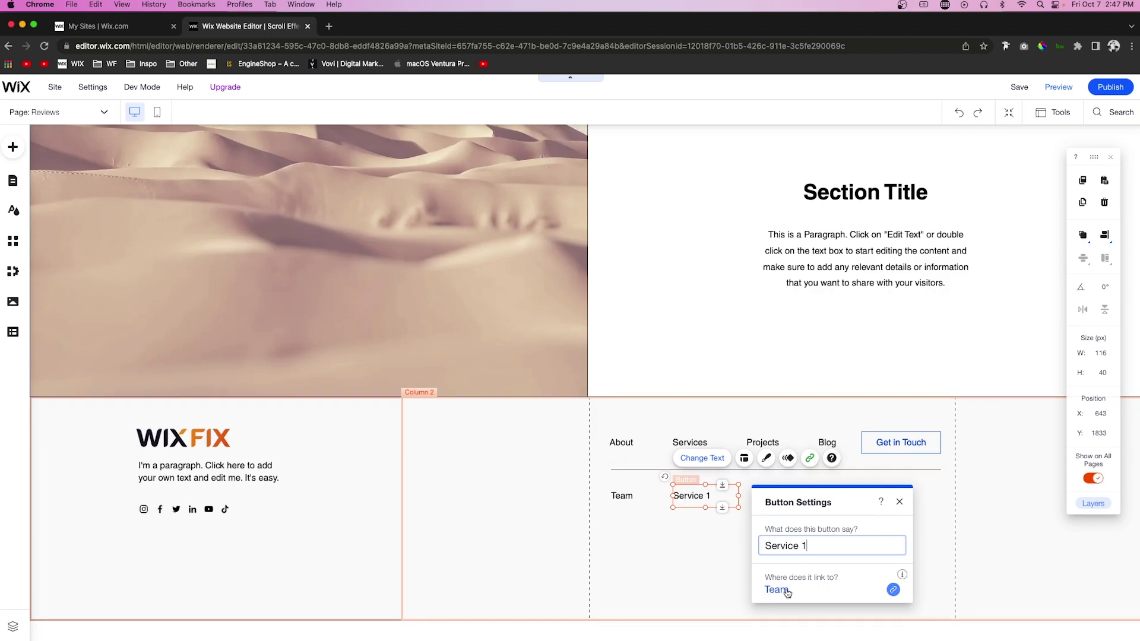
left_click(683, 522)
left_click(693, 493)
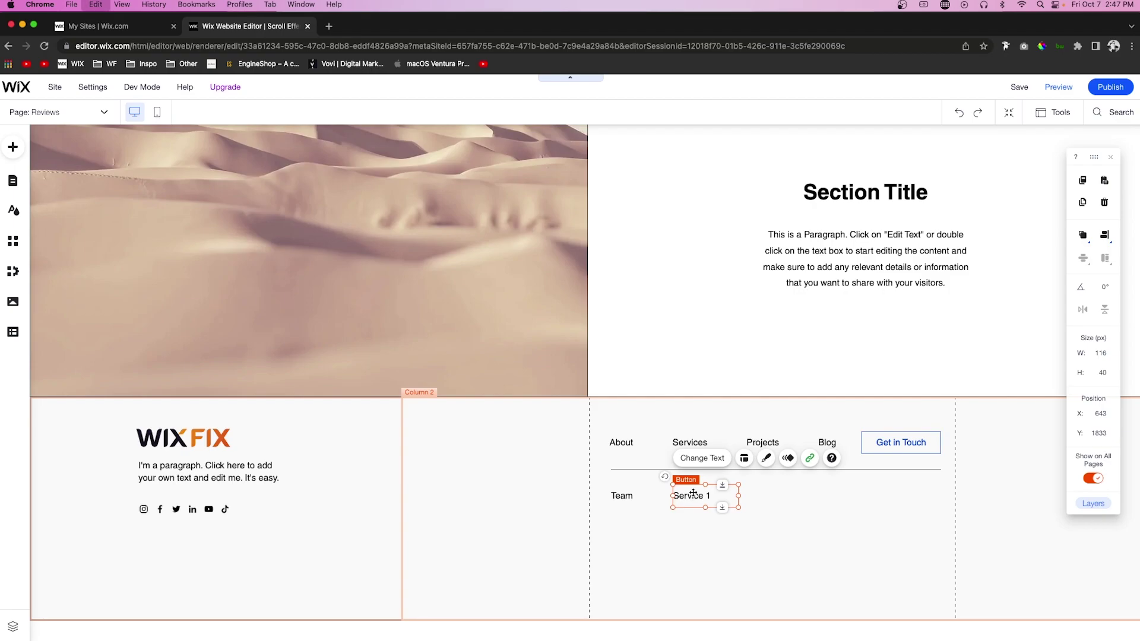
mouse_move(693, 494)
left_mouse_down()
mouse_move(892, 505)
mouse_move(676, 506)
mouse_move(692, 513)
left_mouse_up()
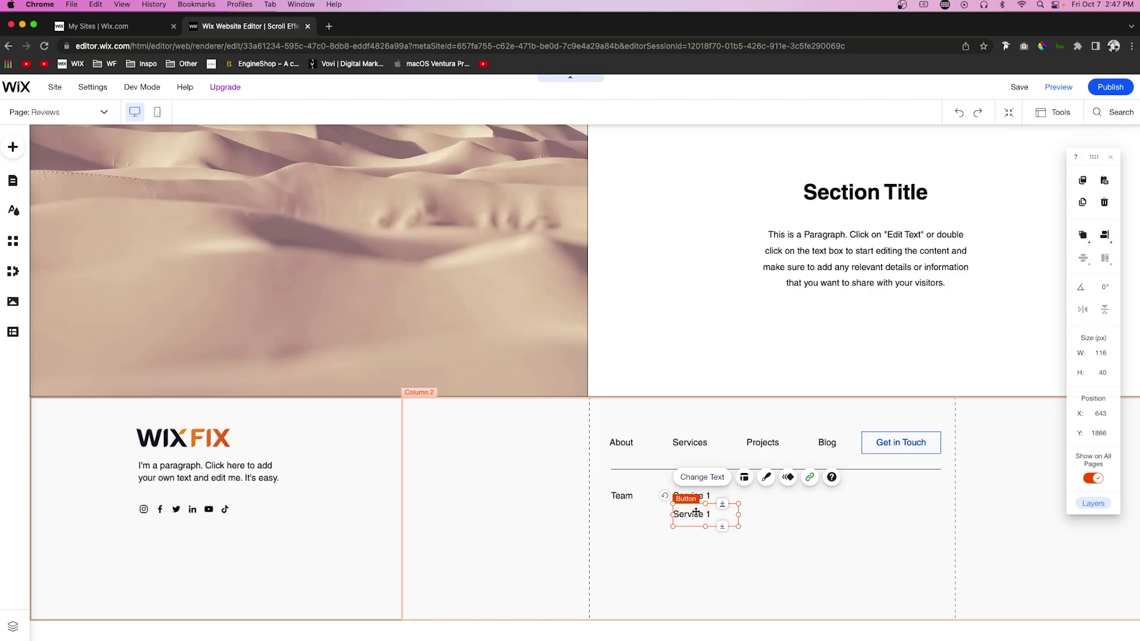
Copy and paste both Service 1 buttons, stacking the pair underneath.
left_click(704, 502, "shift")
key("ctrl+c")
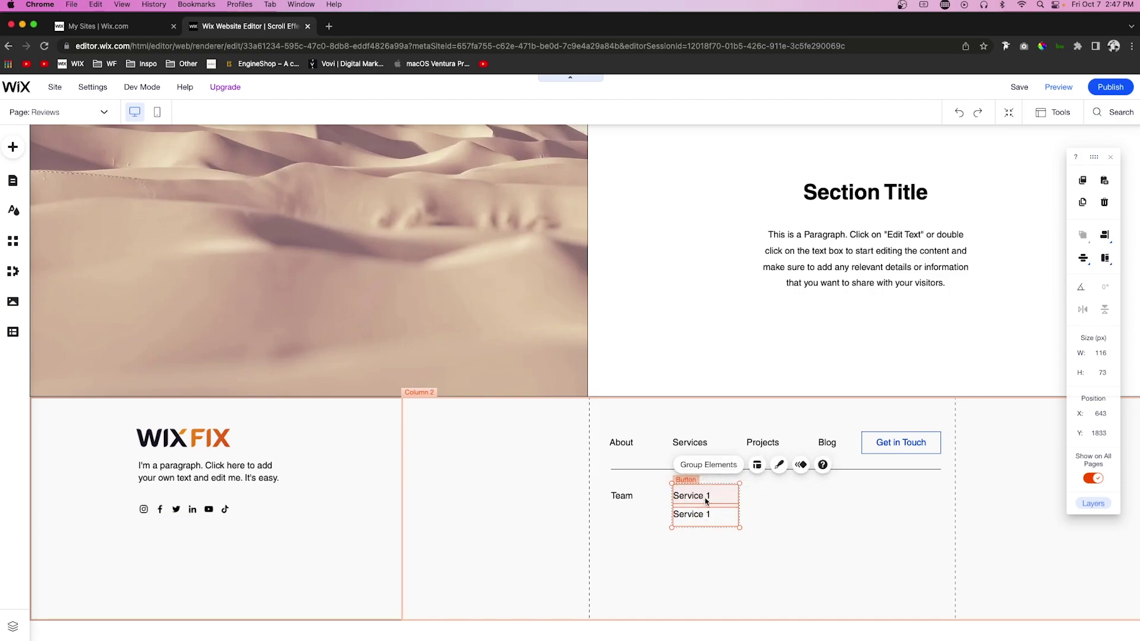
key("ctrl+v")
left_click_drag(890, 508, 692, 530)
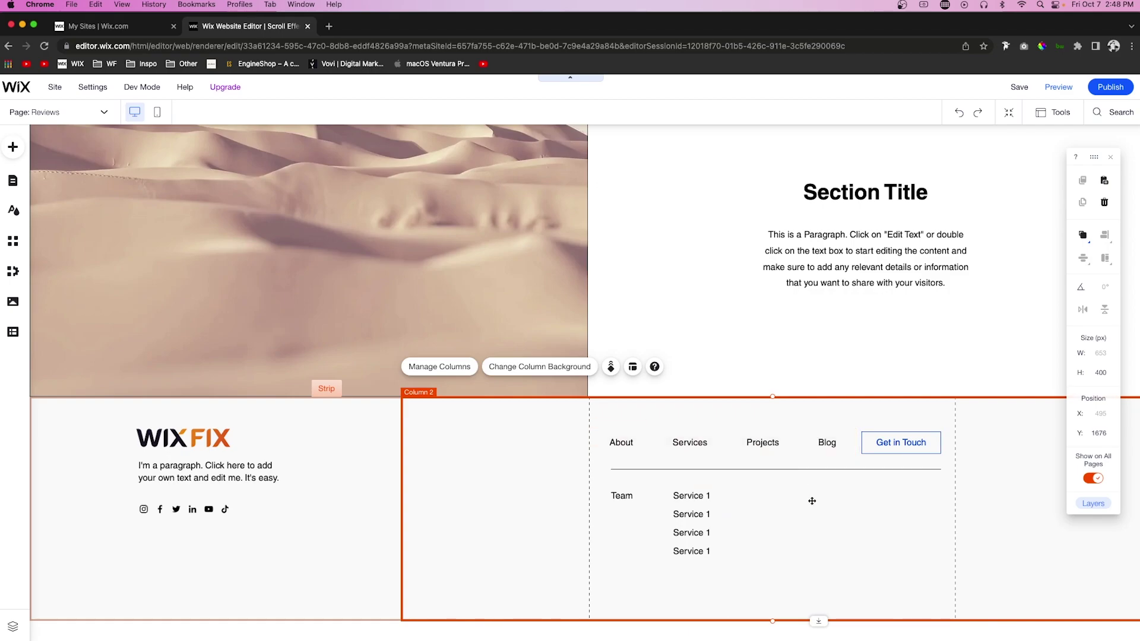
Copy the top Service 1 button into the next column and relabel it 'Project'.
left_click(699, 496)
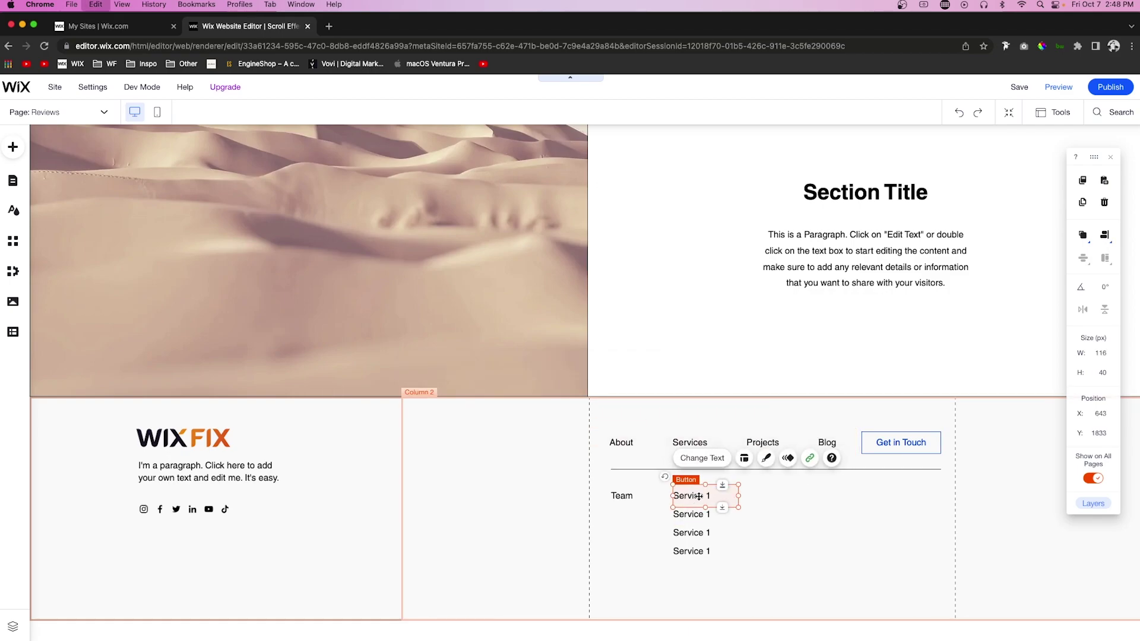
left_click_drag(699, 496, 777, 495)
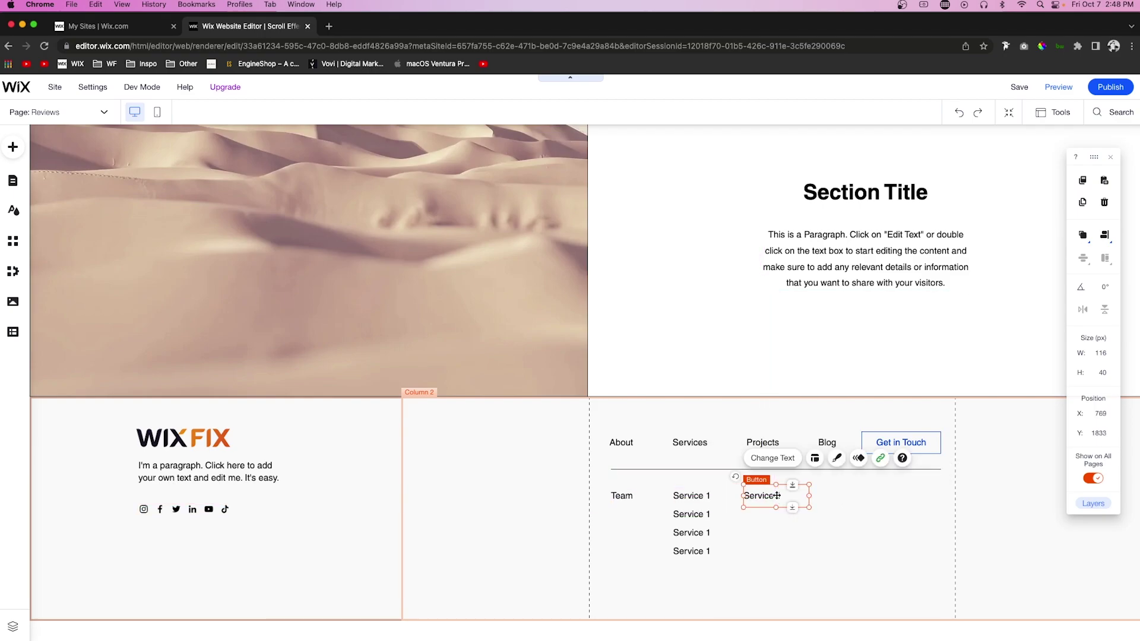
left_click(776, 458)
type("Project")
Duplicate the Project button under the first and paste another Project copy.
key("ctrl+d")
left_click_drag(861, 511, 750, 509)
left_click(726, 504)
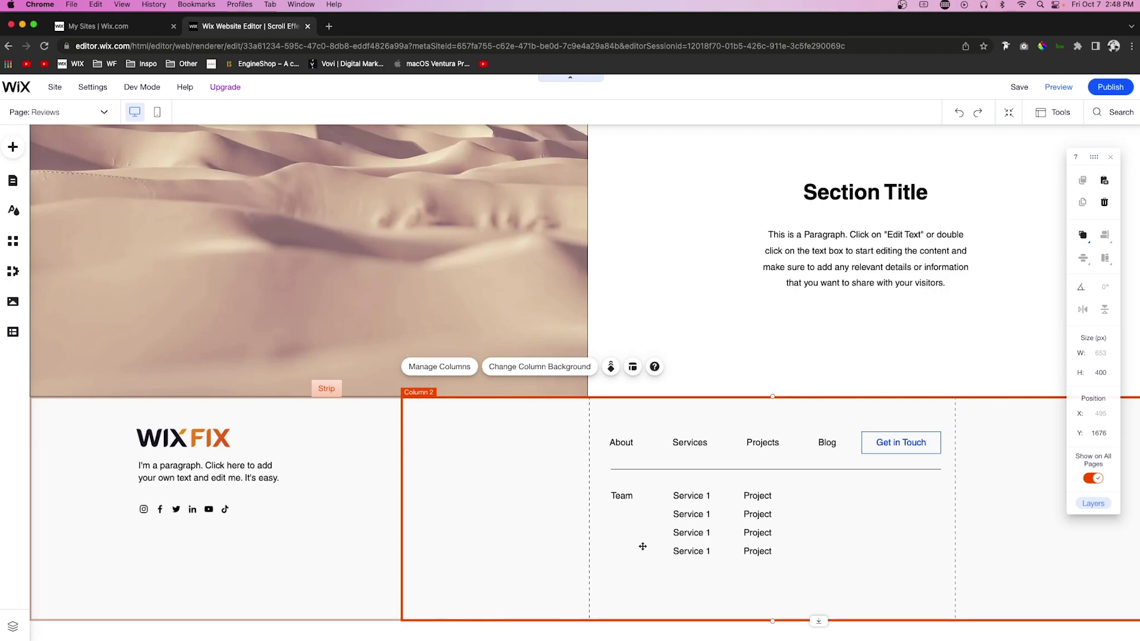
key("super+v")
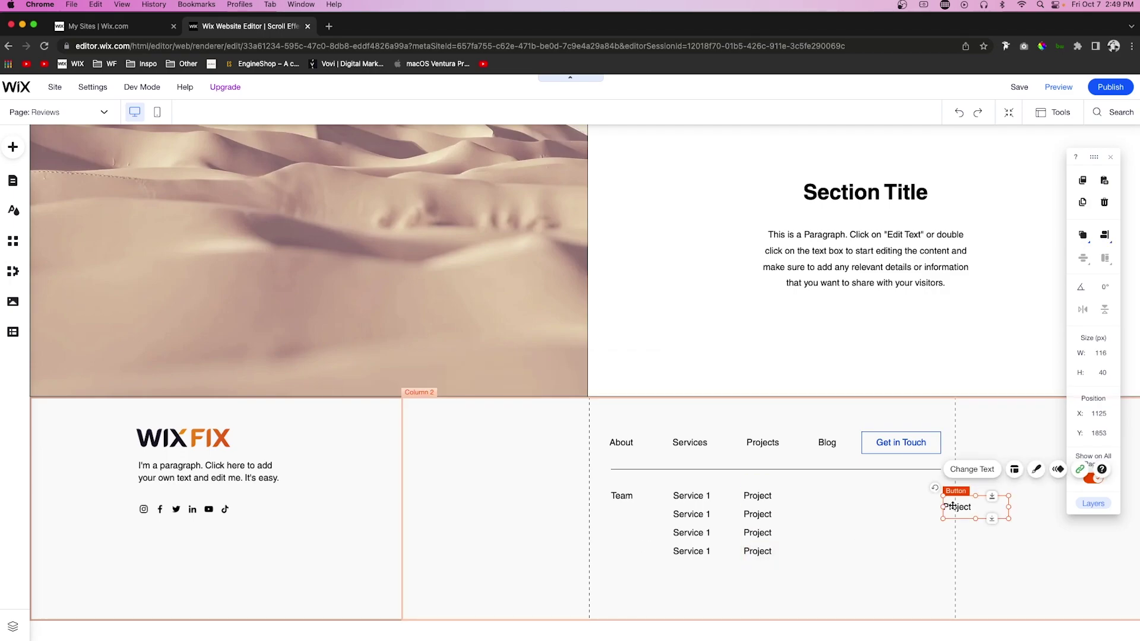
Move a copy right of the Project column, relabel it 'Reviews' and link it to the Reviews page.
left_click_drag(944, 499, 827, 495)
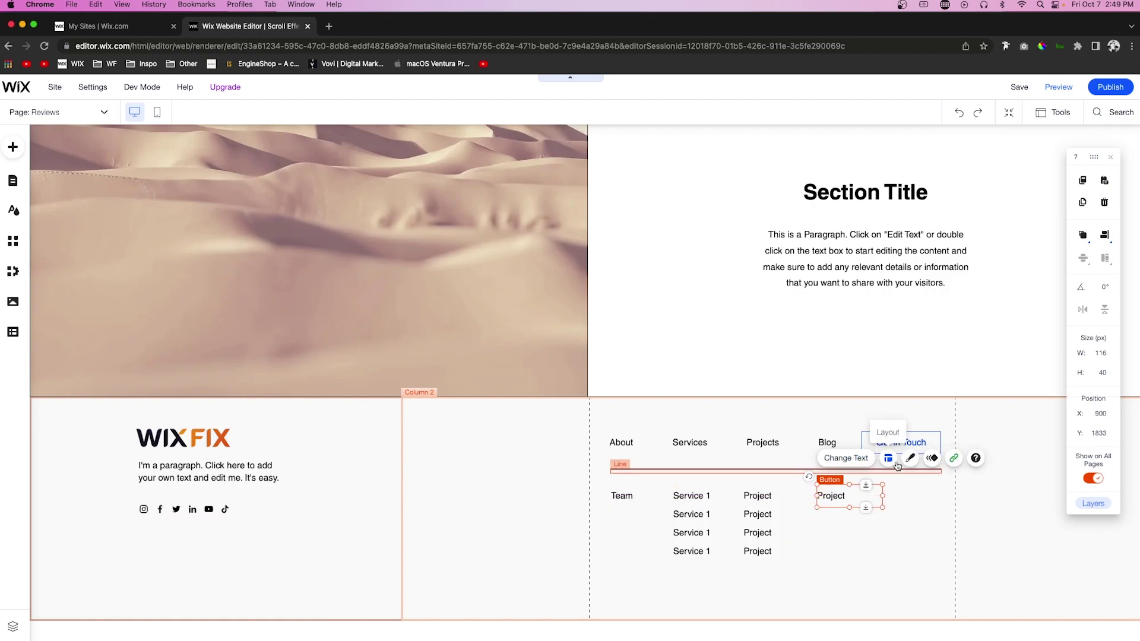
left_click(847, 458)
type("R")
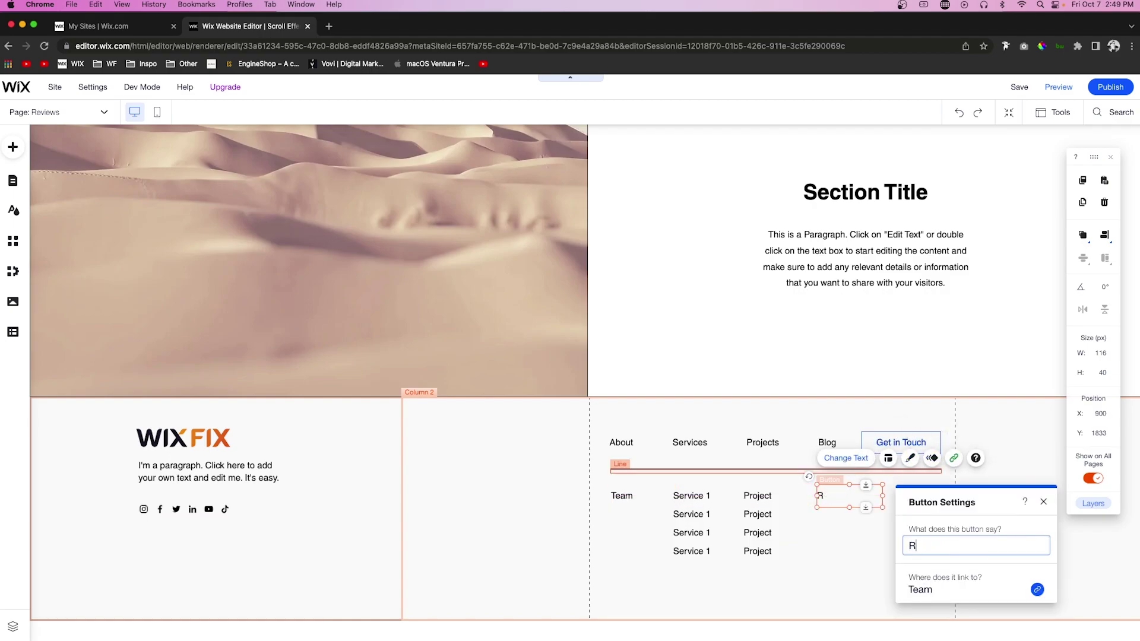
type("eviews")
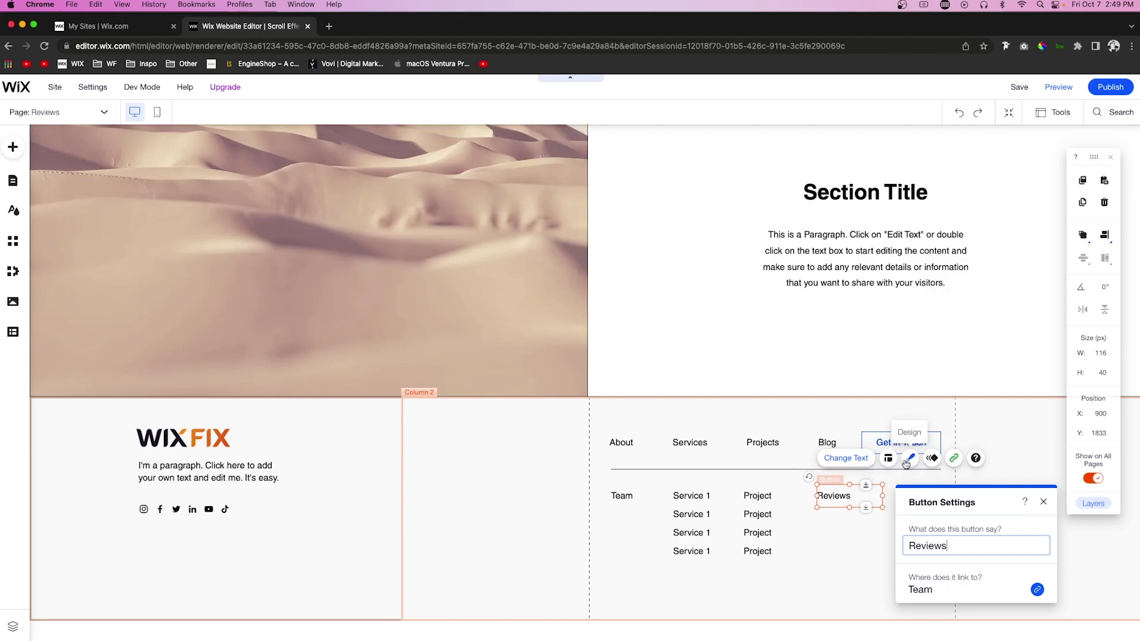
left_click(1038, 590)
left_click(558, 301)
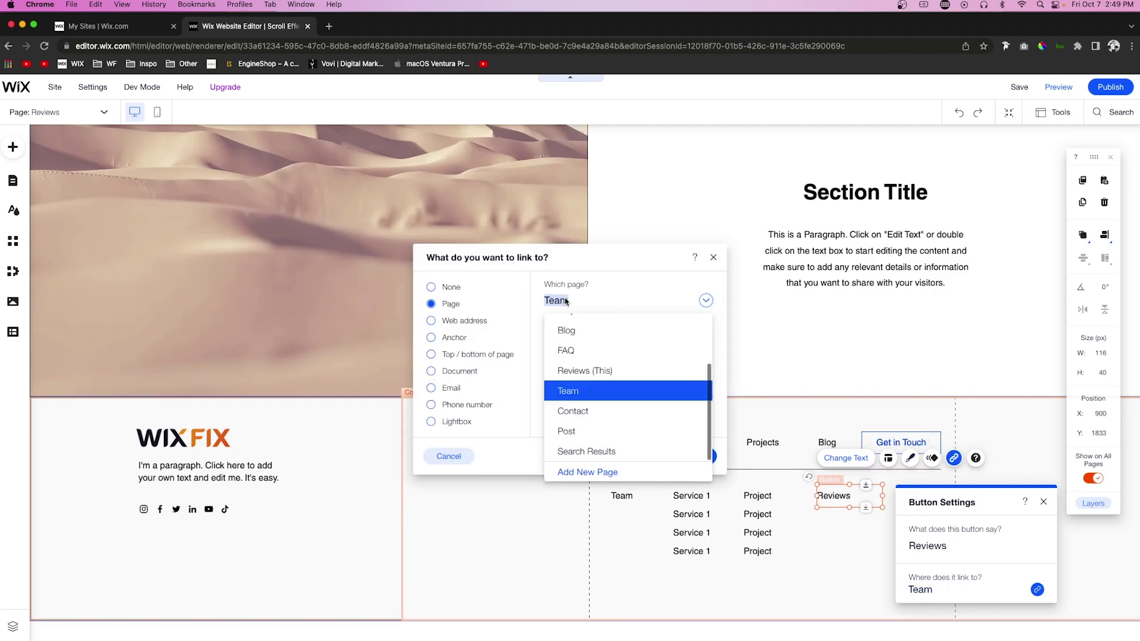
left_click(591, 373)
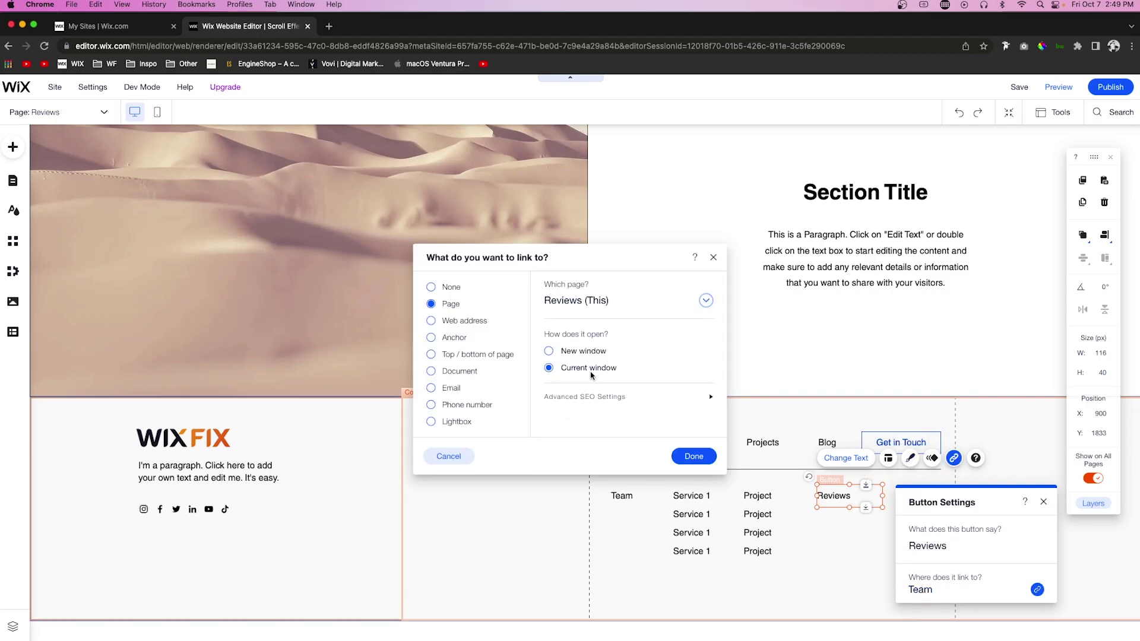
left_click(854, 556)
left_click(847, 499)
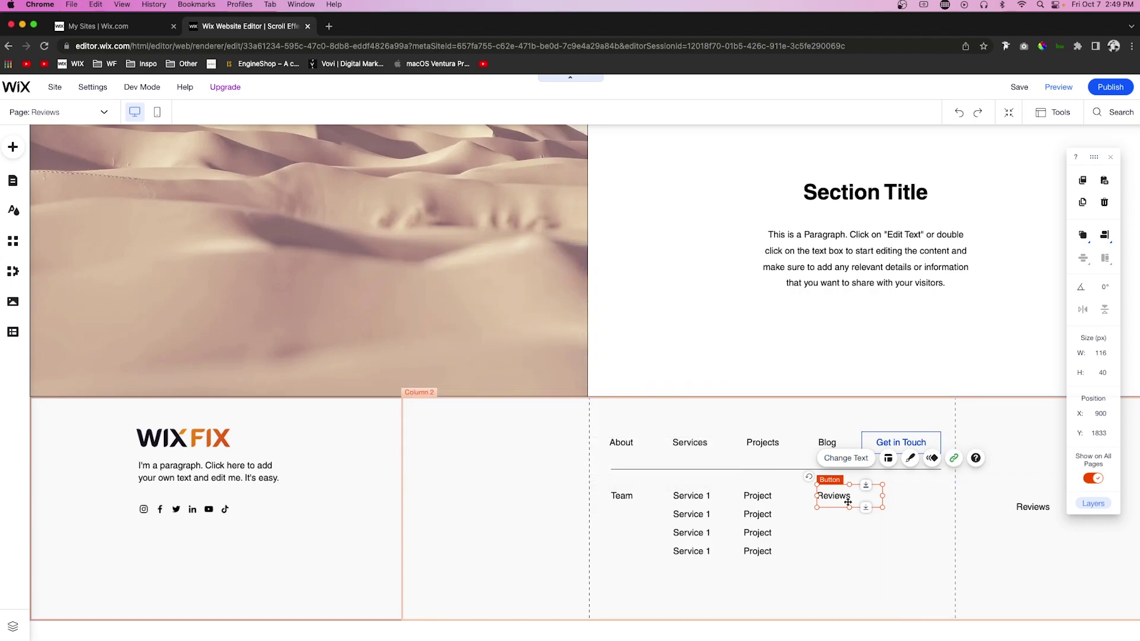
Add a copy below Reviews, relabel it 'FAQ' and link it to the FAQ page.
left_click_drag(1012, 513, 828, 516)
left_click(842, 482)
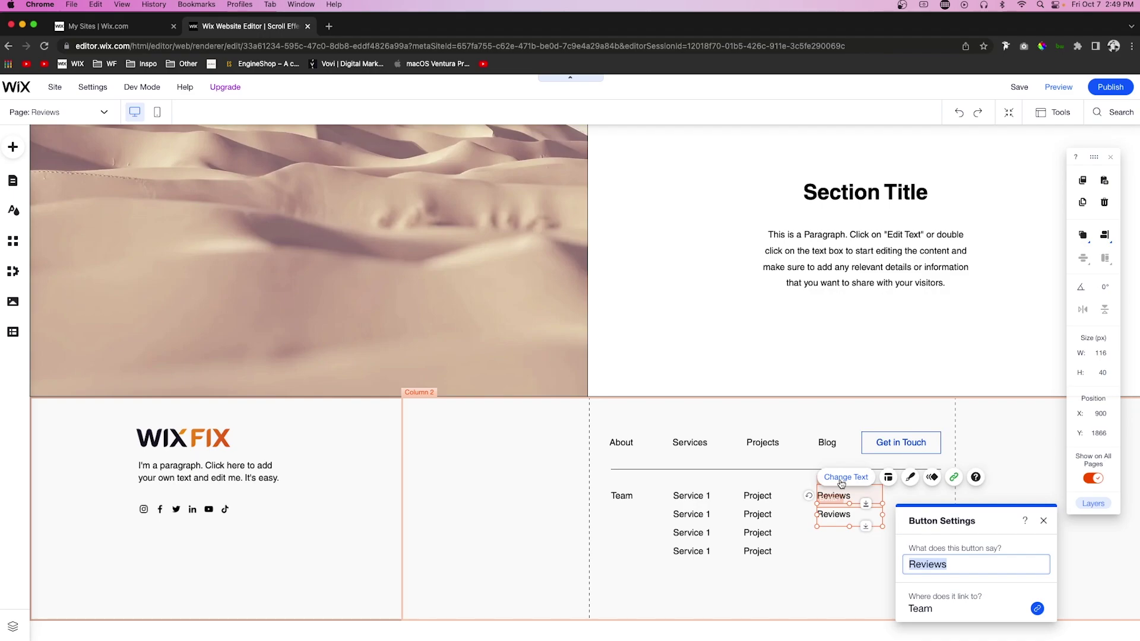
type("FAQ")
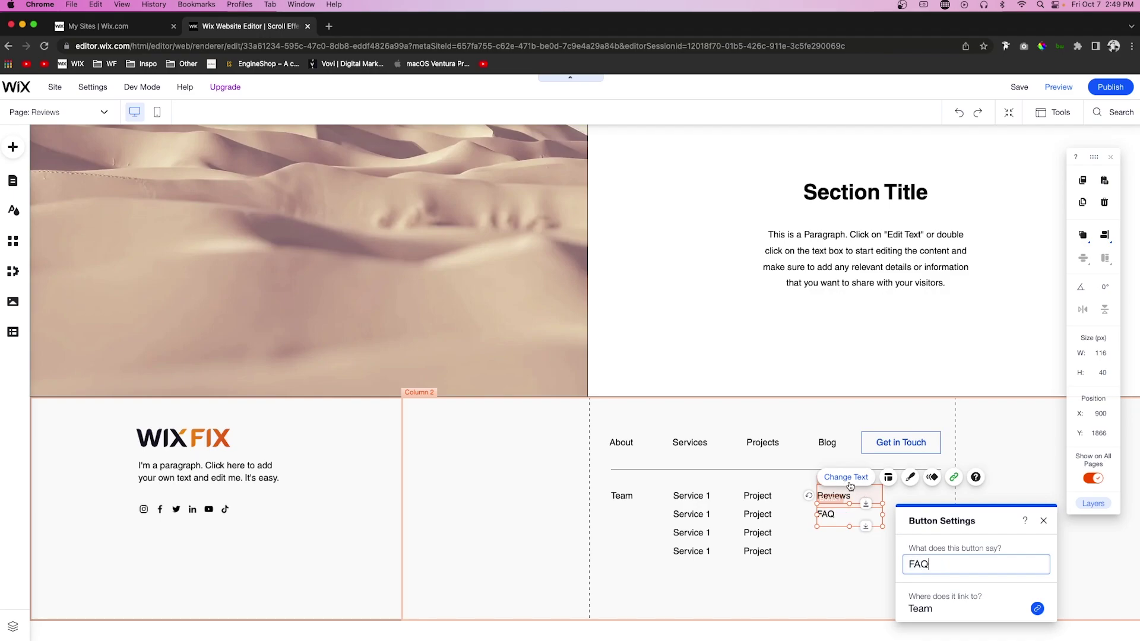
left_click(929, 610)
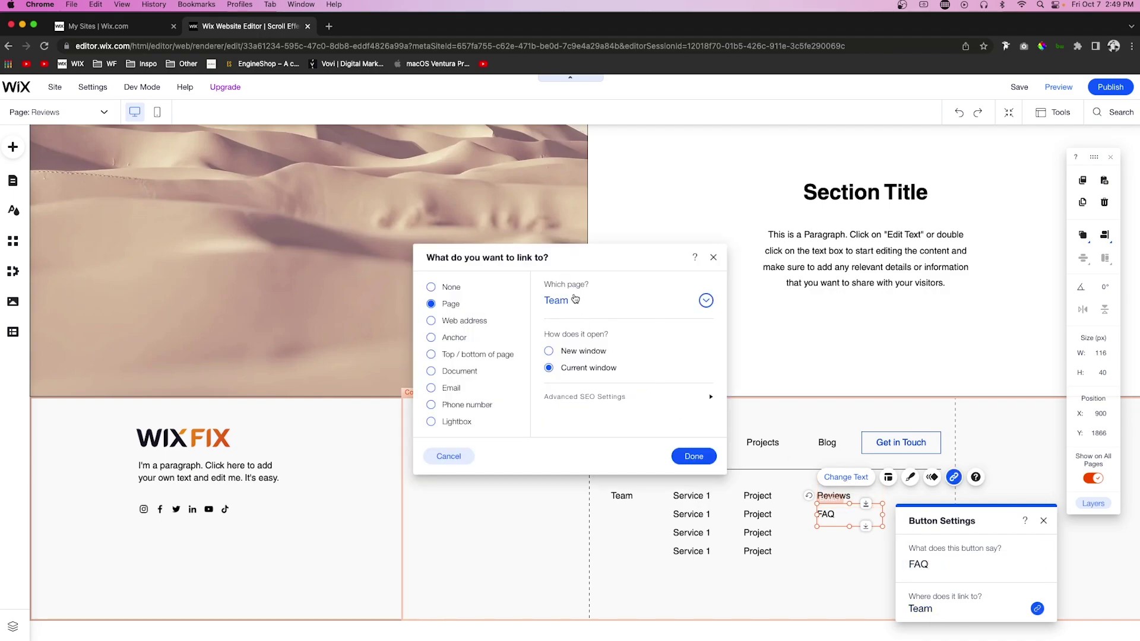
left_click(576, 302)
left_click(577, 349)
left_click(694, 456)
left_click(1020, 480)
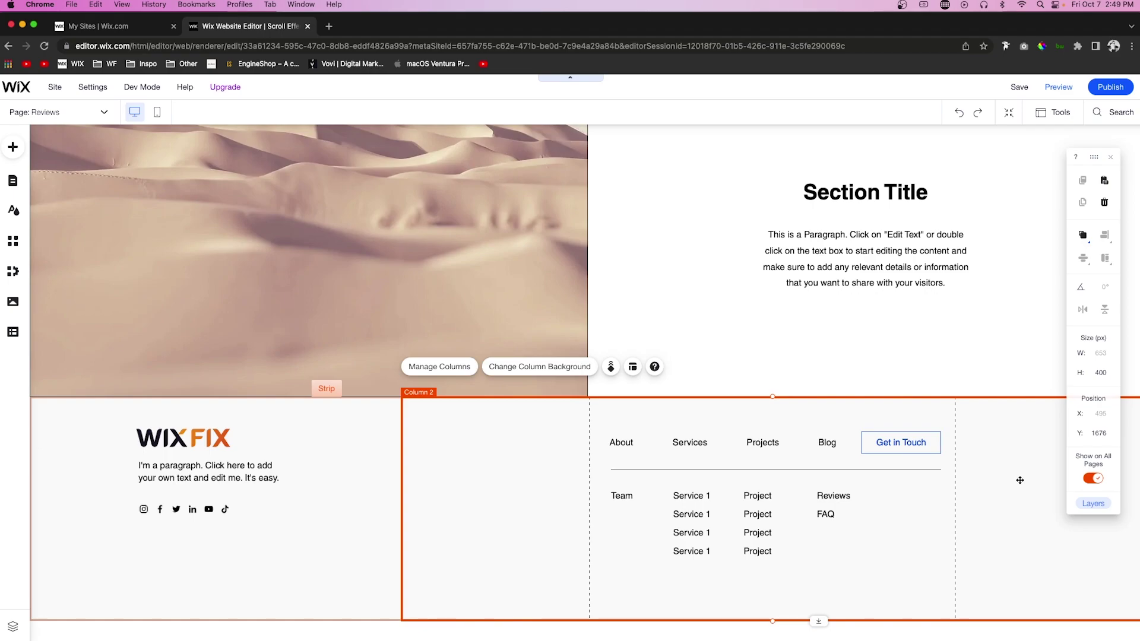
scroll(1021, 480, "up", 15)
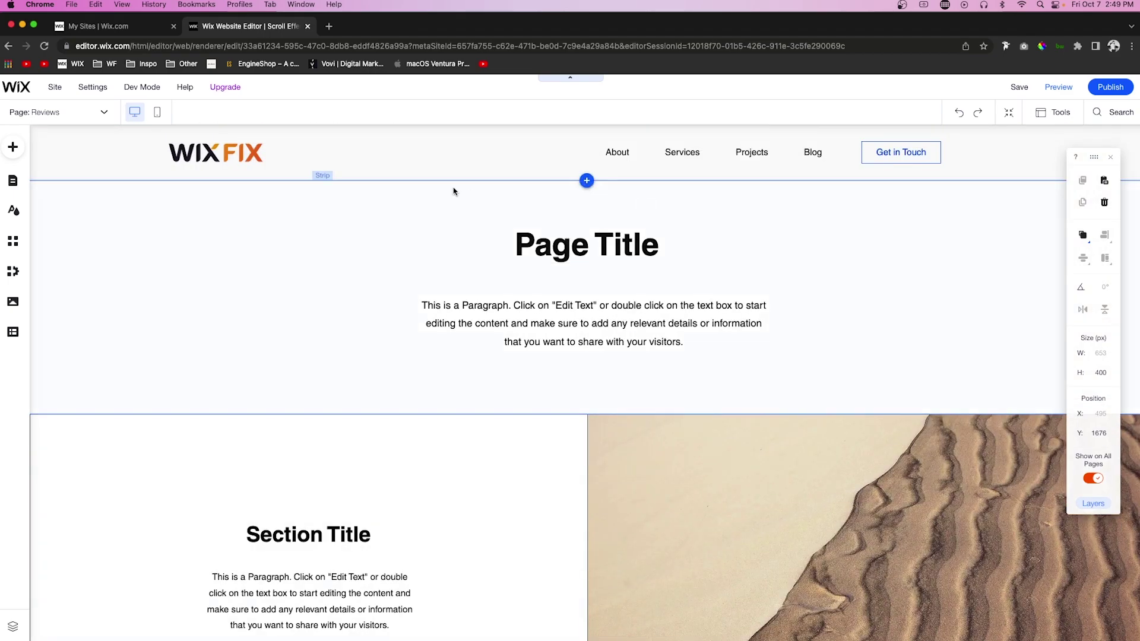